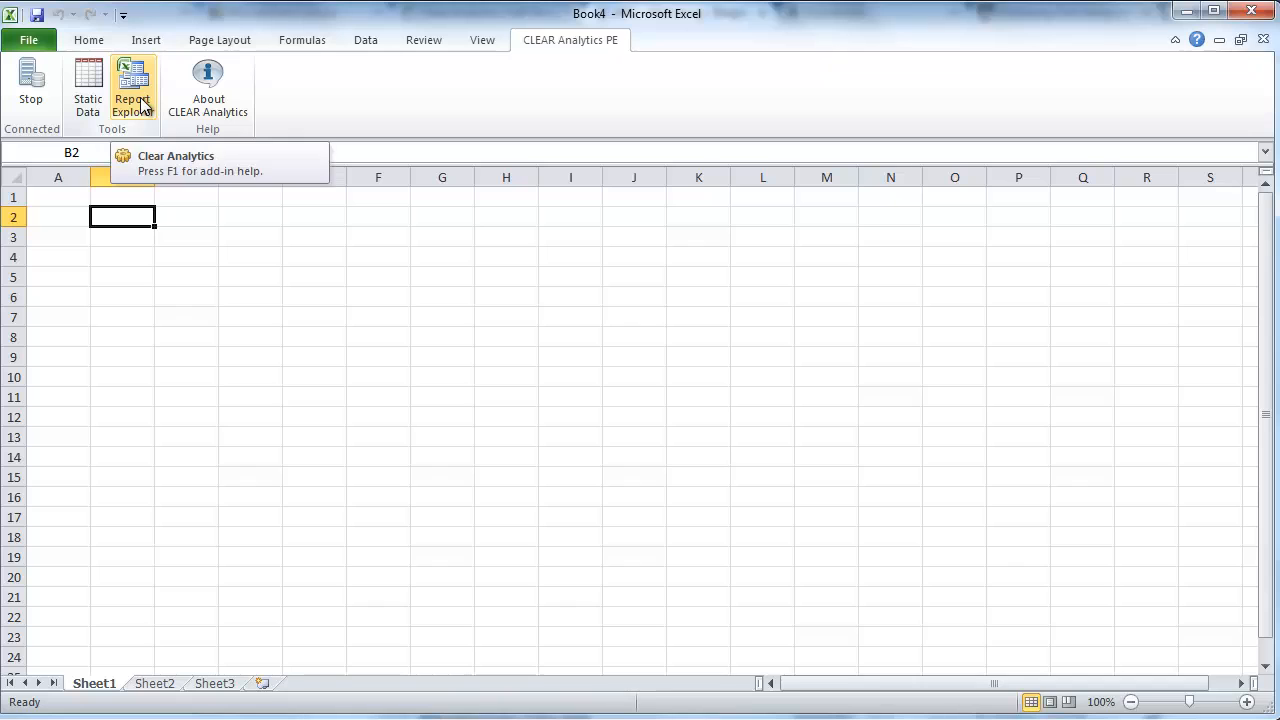
# - Open the Report Explorer and select the Portfolio report in the Public group
pyautogui.click(133, 100)
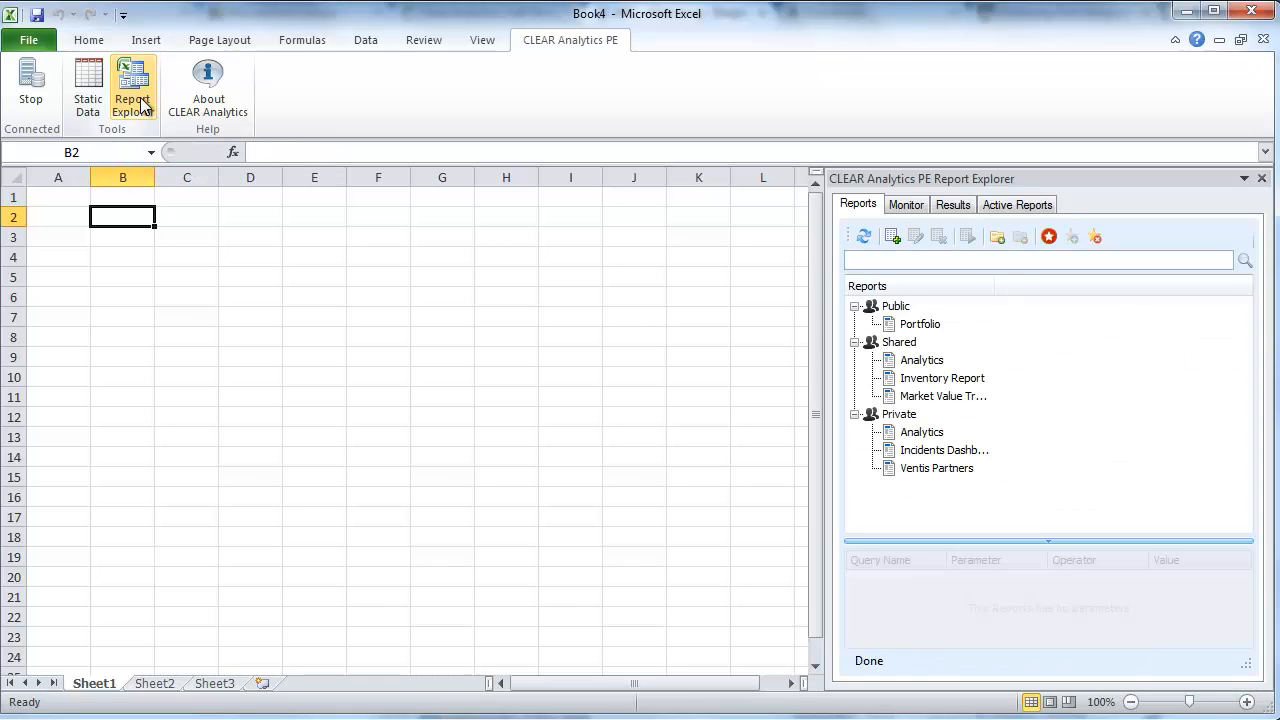
pyautogui.click(905, 308)
pyautogui.click(909, 346)
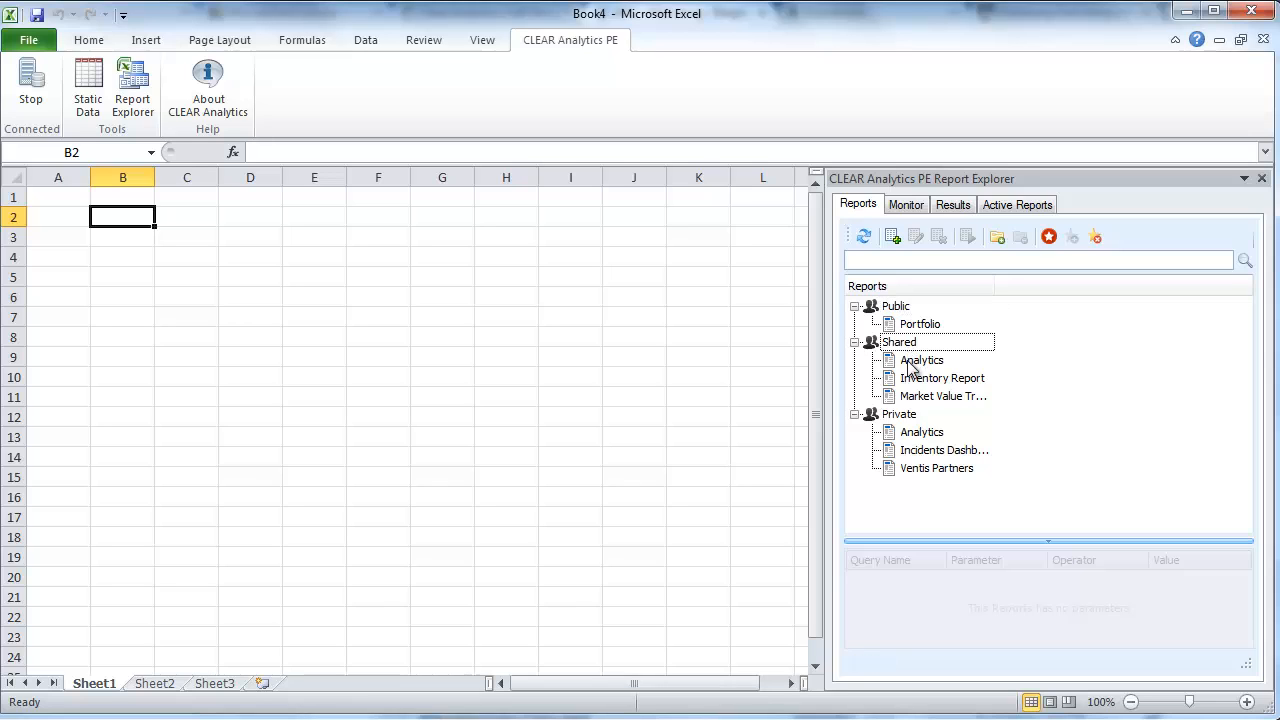
pyautogui.click(910, 416)
pyautogui.click(924, 325)
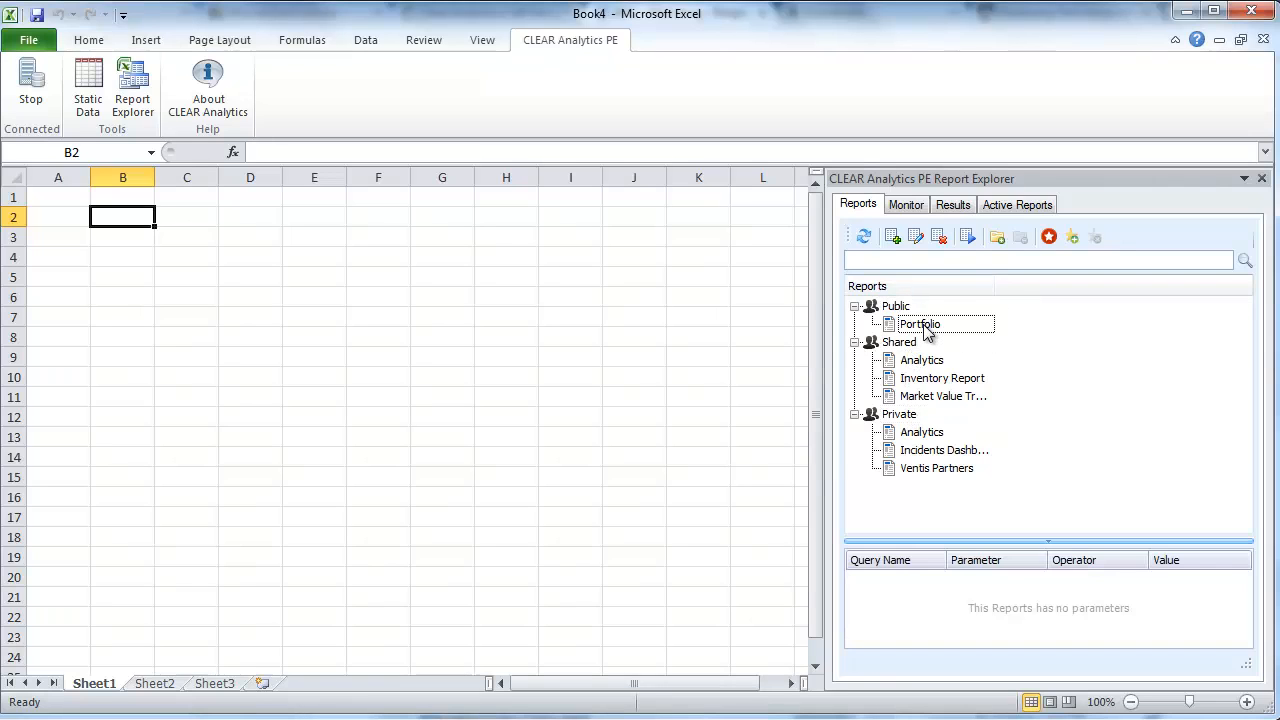
# - Load the available results of the public Portfolio report into Excel
pyautogui.click(963, 237)
pyautogui.click(955, 205)
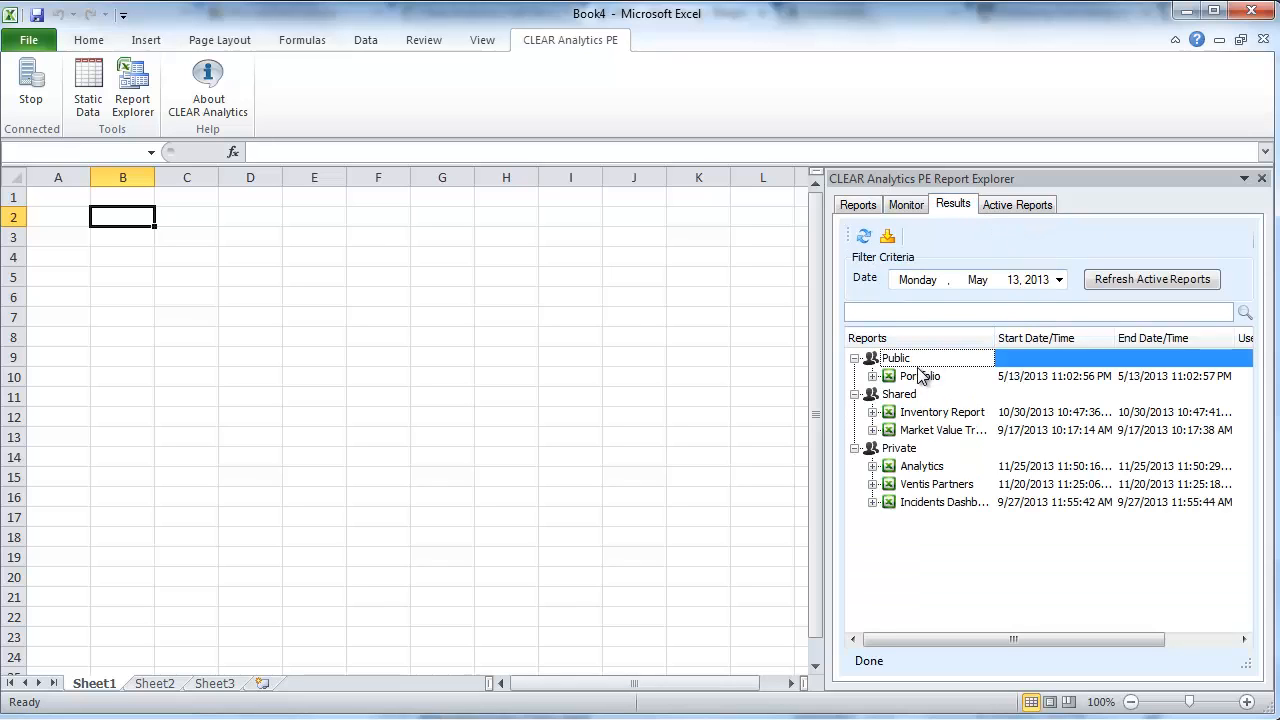
pyautogui.moveTo(920, 376)
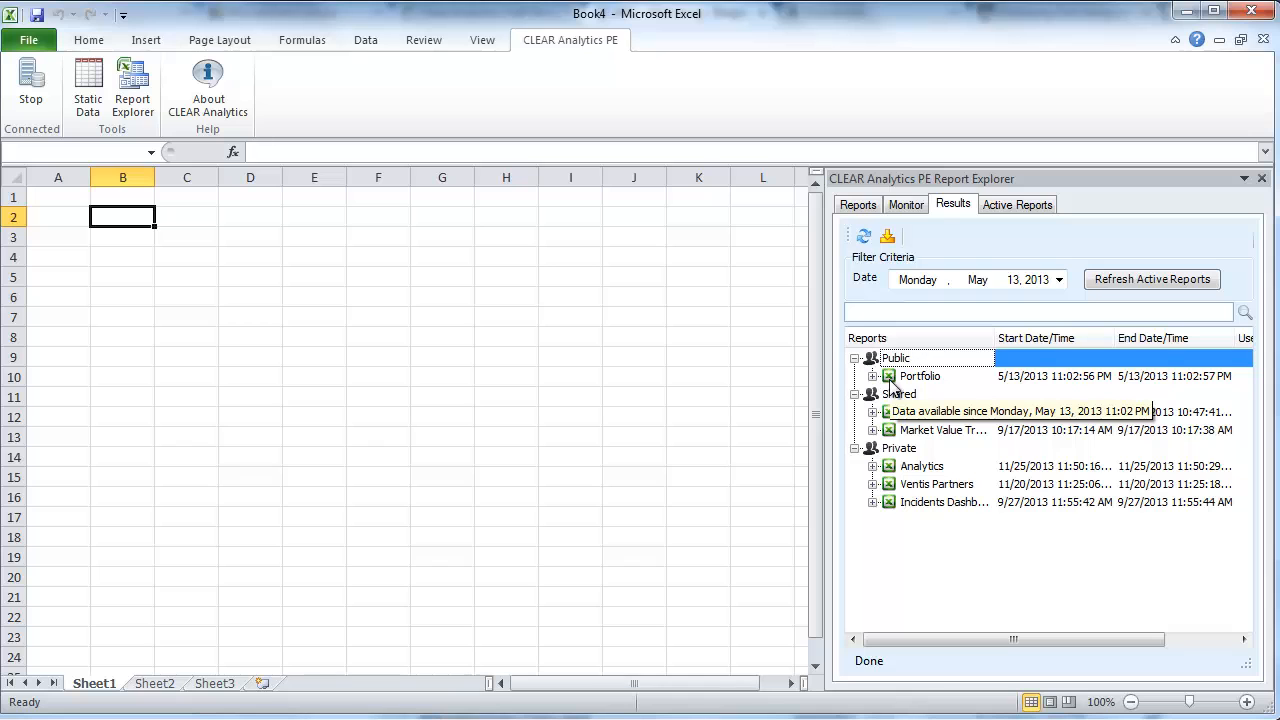
pyautogui.doubleClick(888, 377)
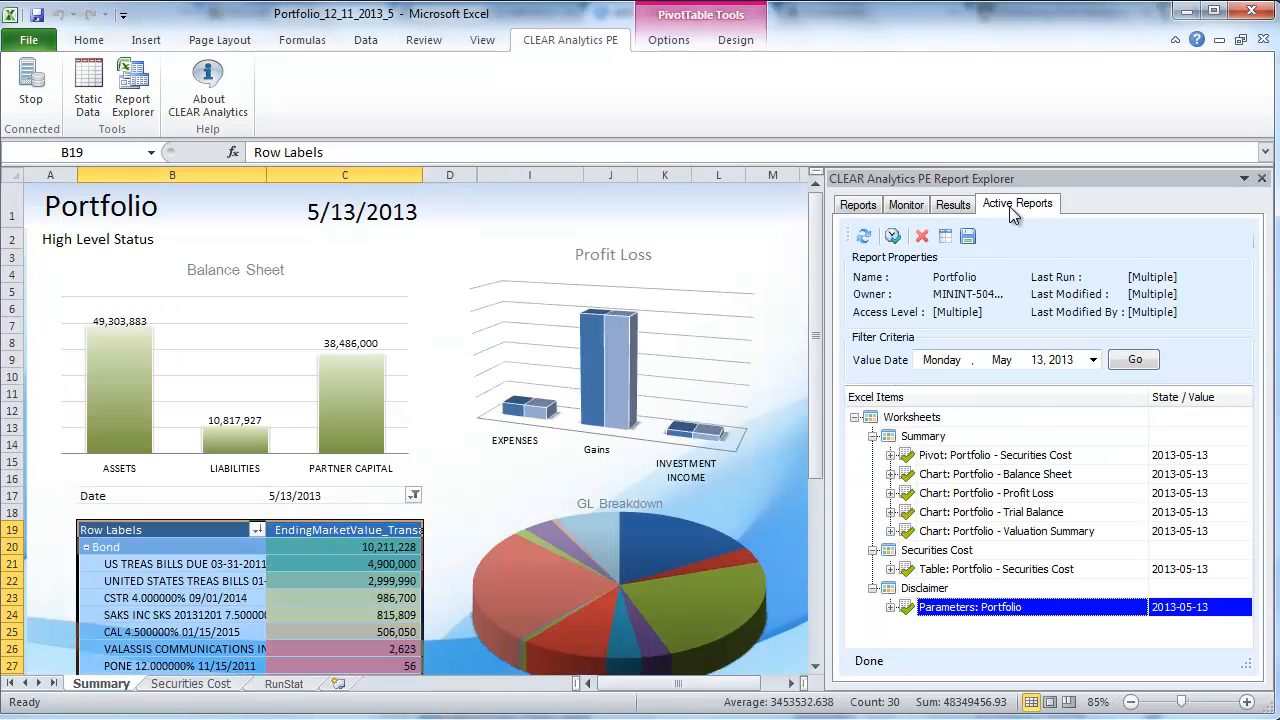
# - Review the Portfolio report's active items, including the Summary pivot and charts and the Securities Cost table
pyautogui.click(1010, 208)
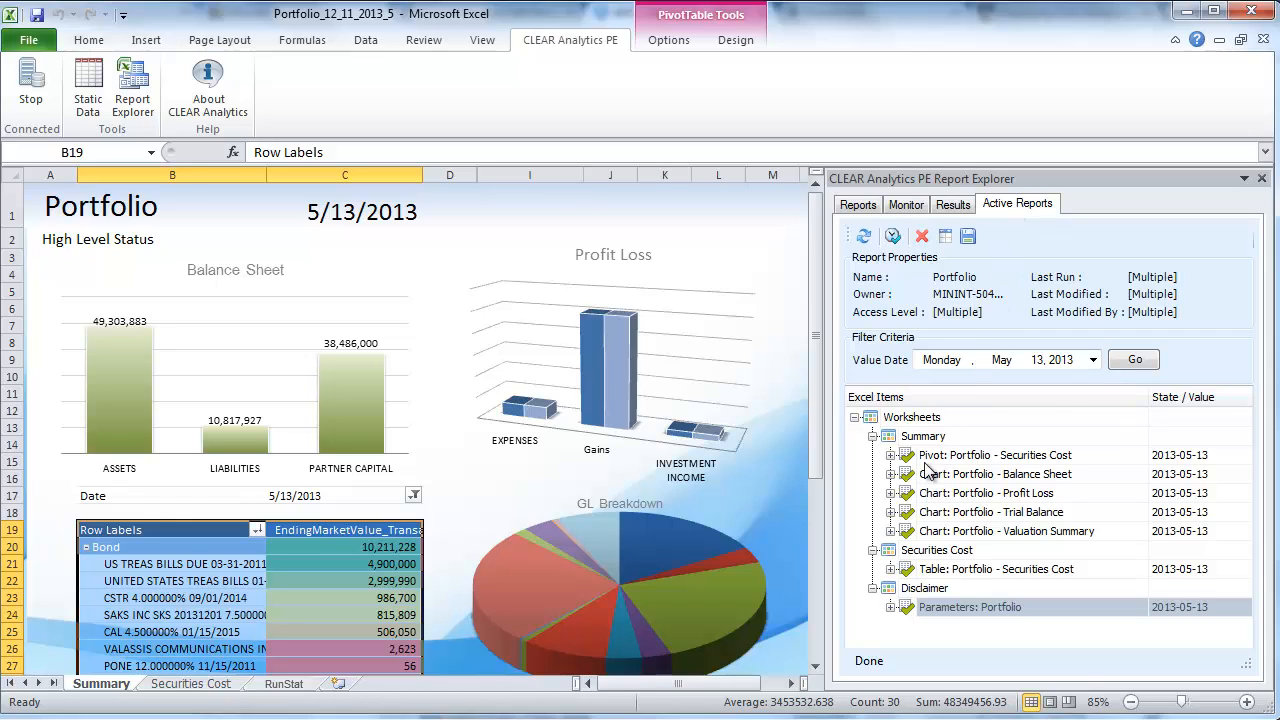
pyautogui.click(911, 457)
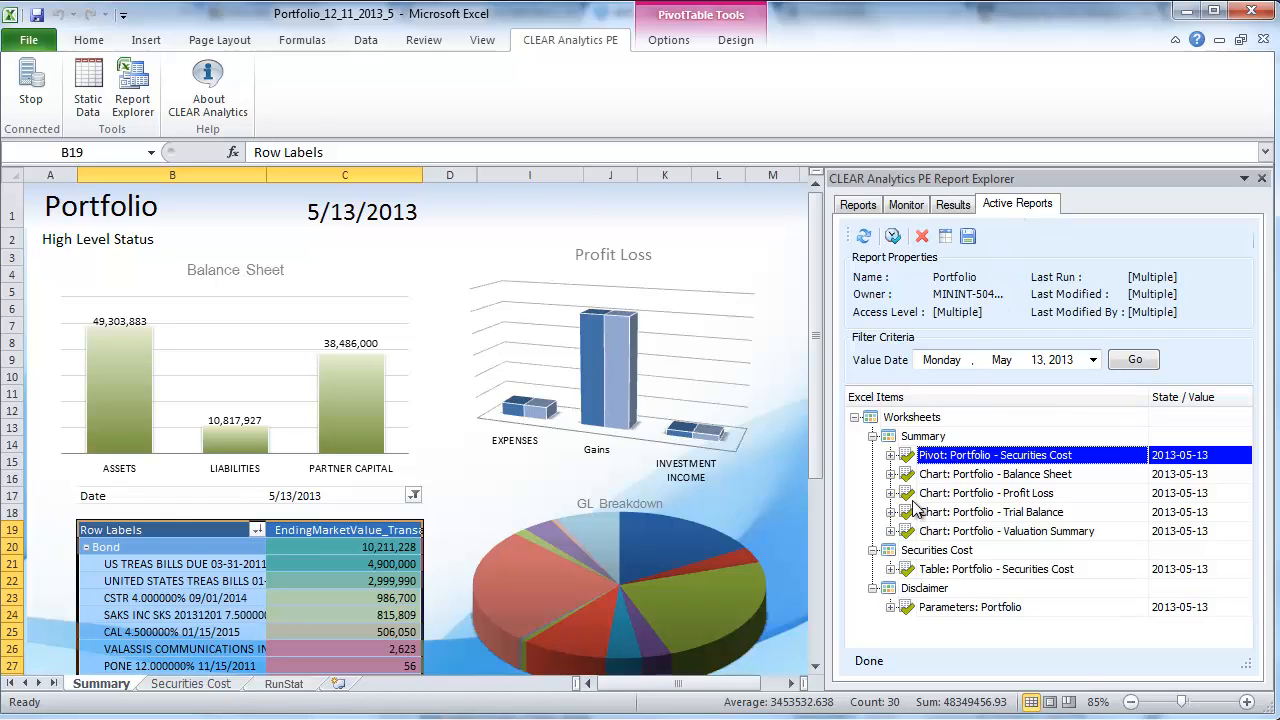
pyautogui.click(910, 474)
pyautogui.click(910, 493)
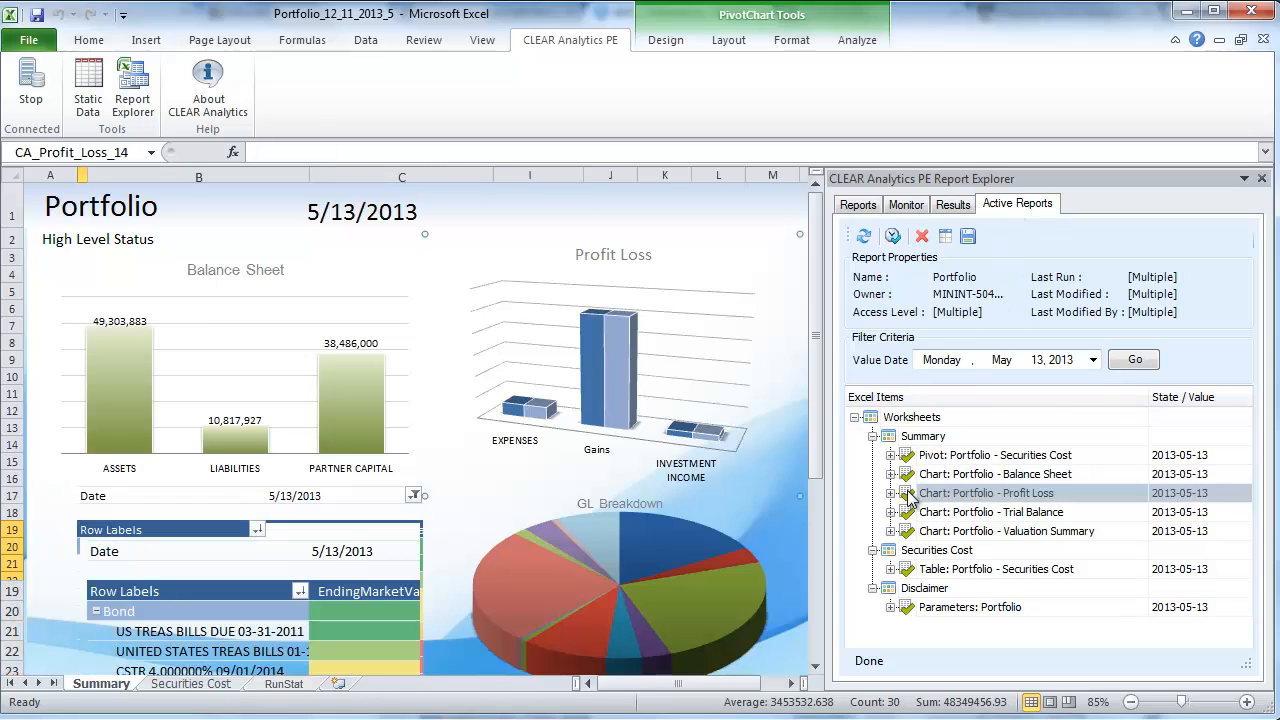
pyautogui.click(911, 569)
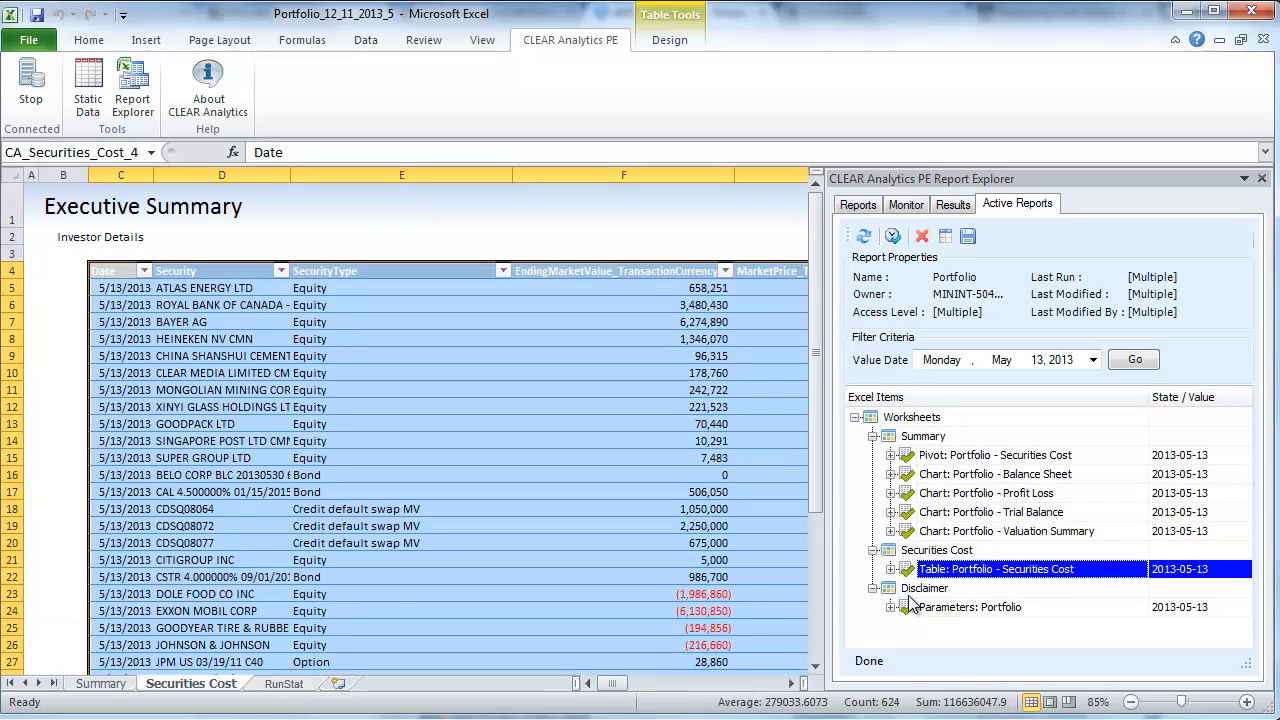
pyautogui.click(911, 456)
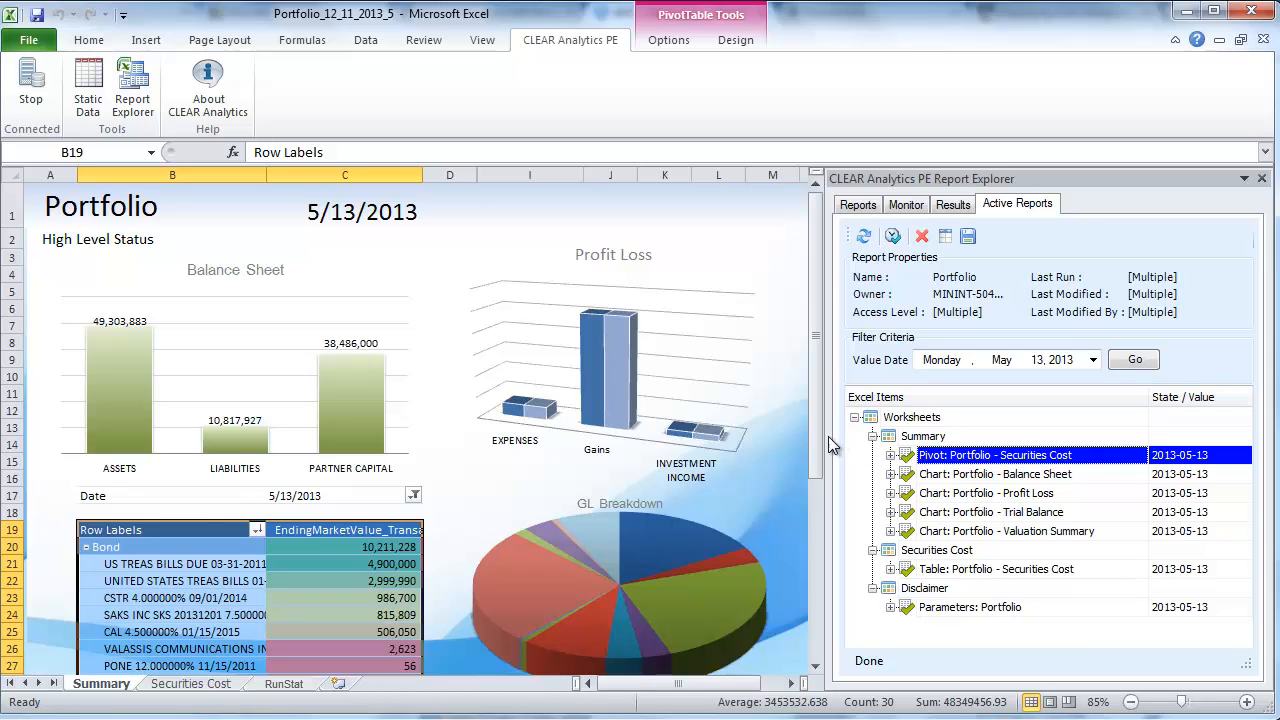
# - Filter the Summary sheet's pivot table by SecurityType to keep only Equity and Future
pyautogui.moveTo(816, 435); pyautogui.dragTo(815, 478)
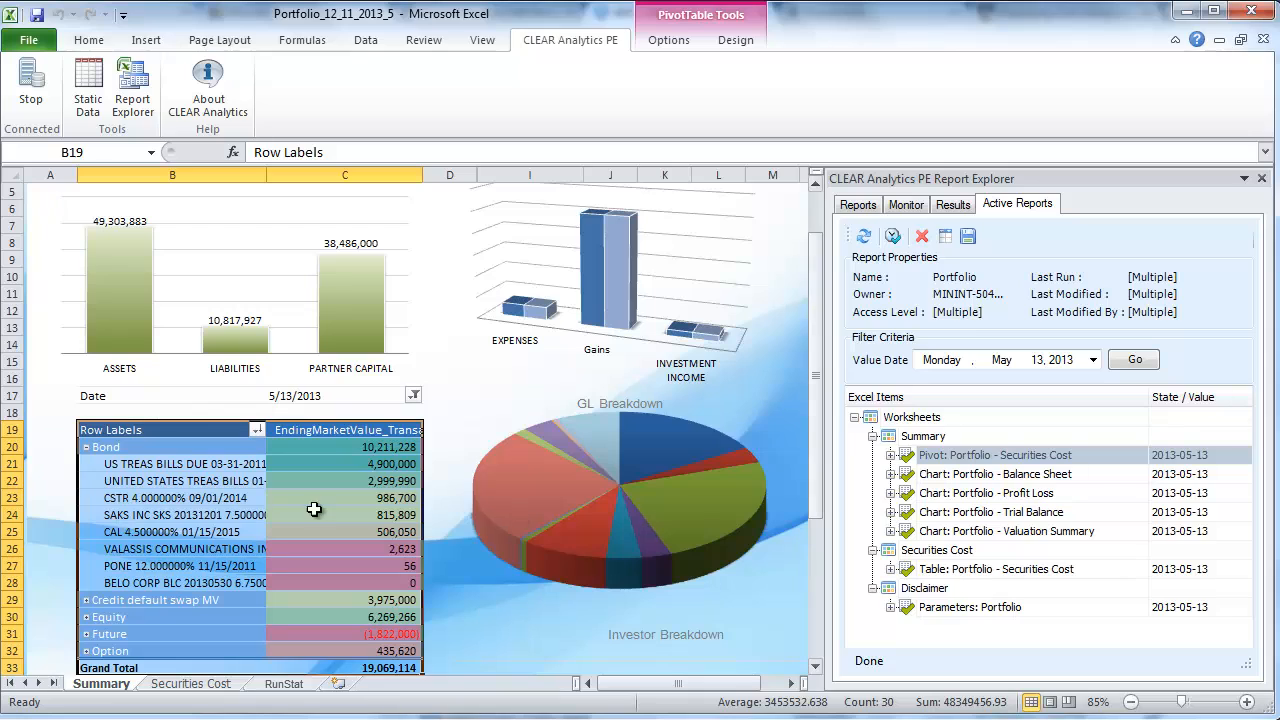
pyautogui.click(177, 470)
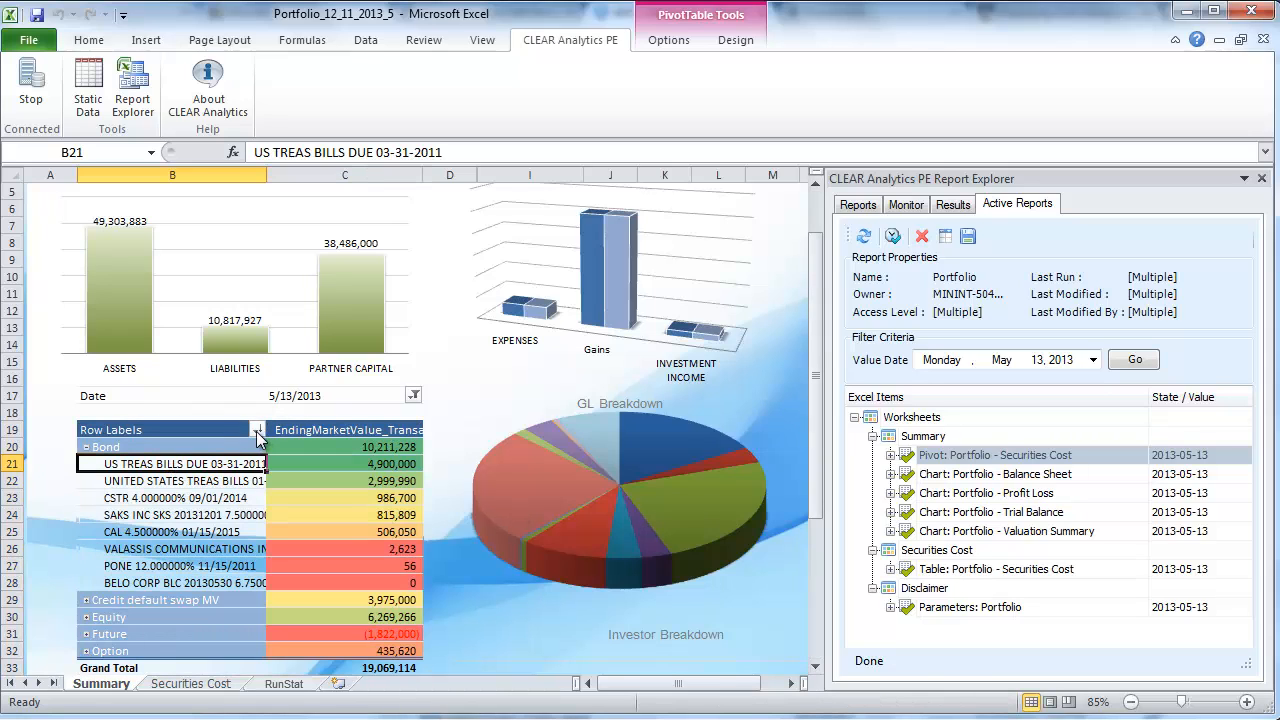
pyautogui.click(236, 448)
pyautogui.click(258, 430)
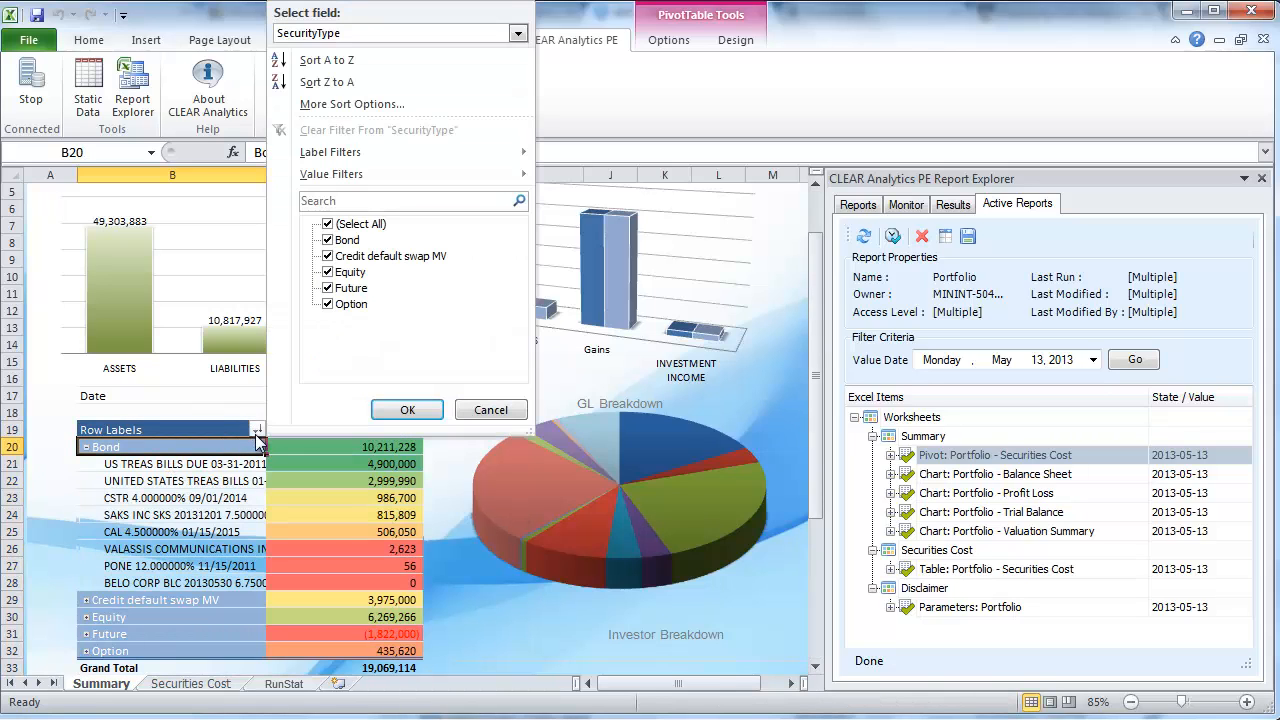
pyautogui.click(328, 224)
pyautogui.click(328, 272)
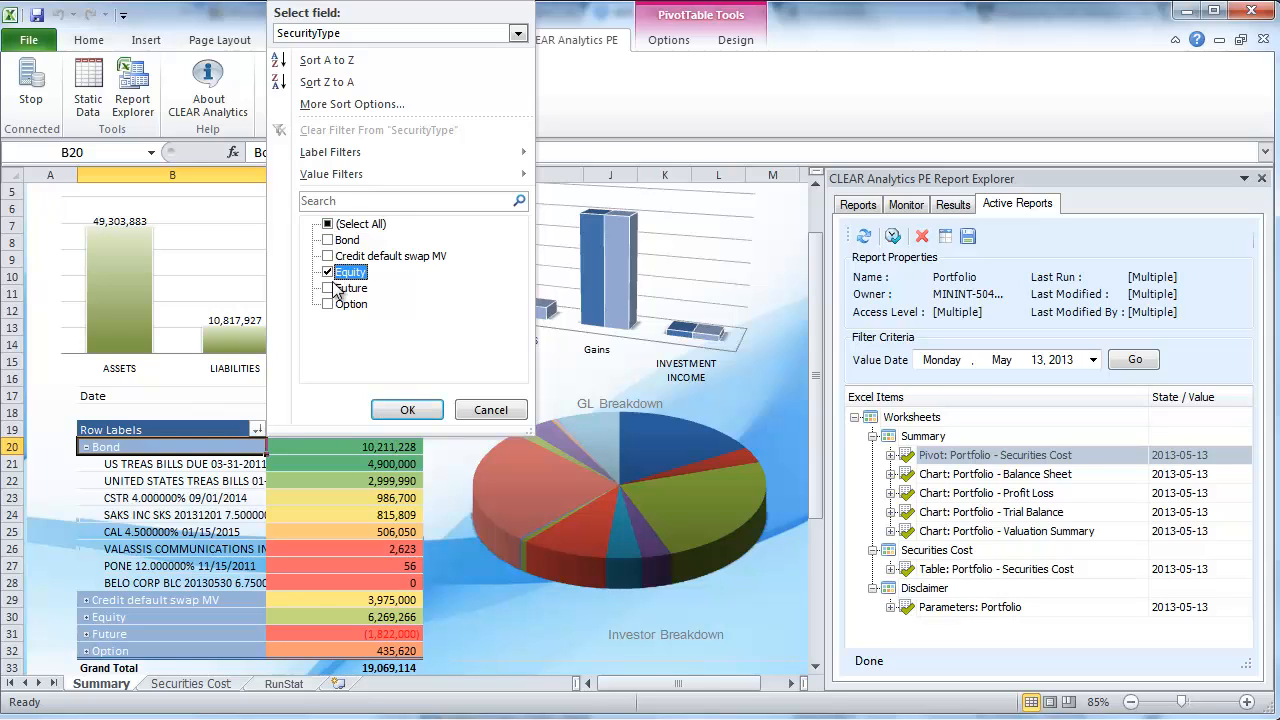
pyautogui.click(328, 288)
pyautogui.click(407, 410)
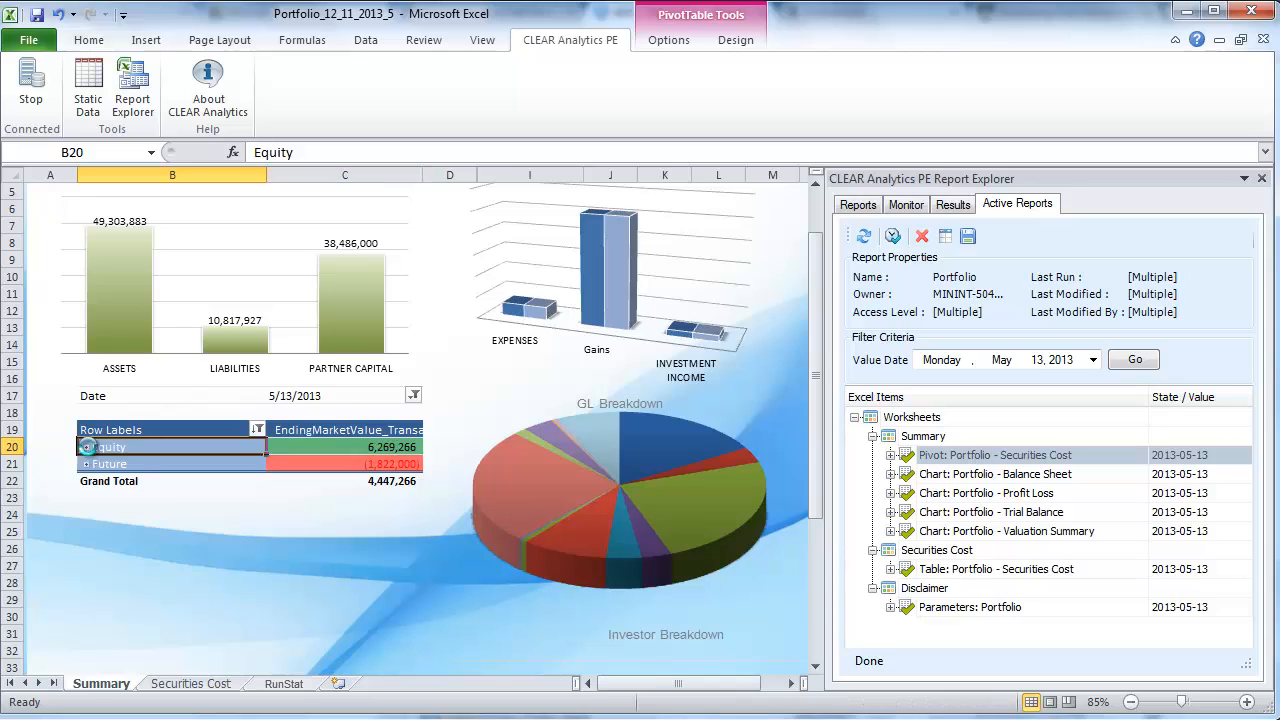
# - Expand the Equity group in the pivot table and apply a green-yellow-red color scale to market values C21:C34
pyautogui.click(86, 447)
pyautogui.click(363, 459)
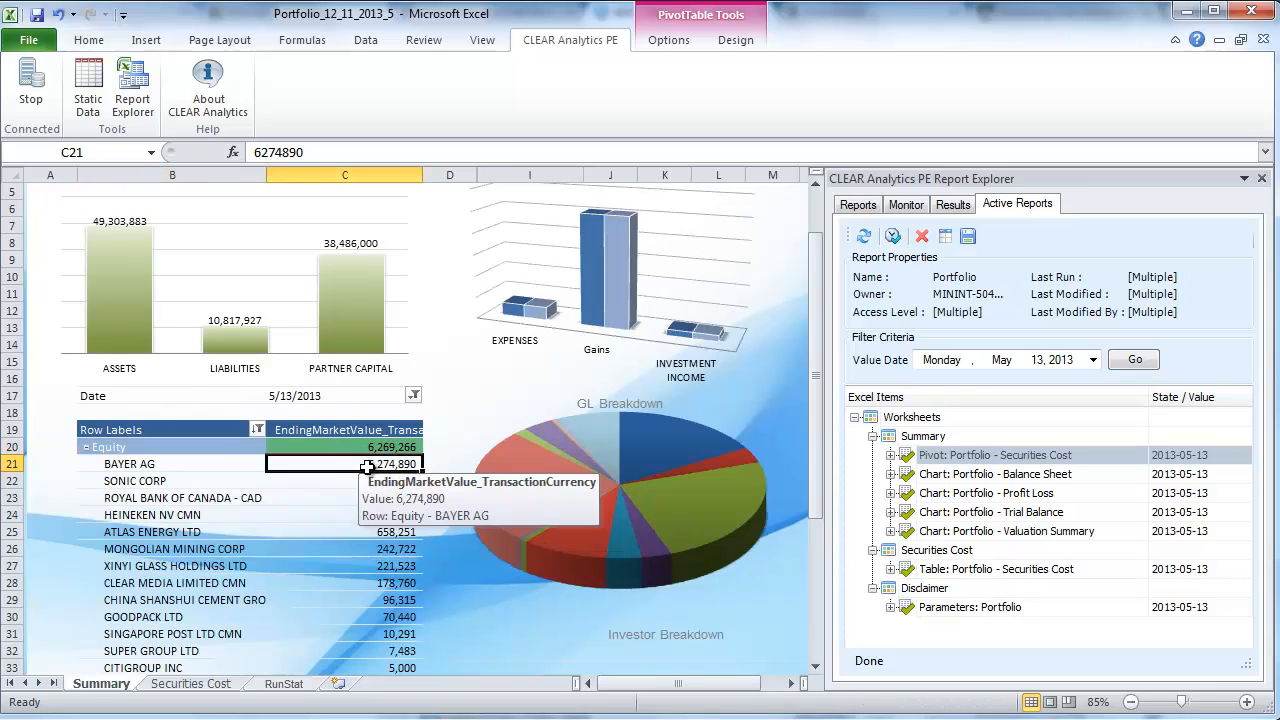
pyautogui.hotkey('shift', 'Down')
pyautogui.hotkey('shift', 'Down')
pyautogui.hotkey('shift', 'Down')
pyautogui.hotkey('shift', 'Down')
pyautogui.hotkey('shift', 'Down')
pyautogui.hotkey('shift', 'Down')
pyautogui.hotkey('shift', 'Down')
pyautogui.hotkey('shift', 'Down')
pyautogui.hotkey('shift', 'Down')
pyautogui.hotkey('shift', 'Down')
pyautogui.hotkey('shift', 'Down')
pyautogui.hotkey('shift', 'Down')
pyautogui.hotkey('shift', 'Down')
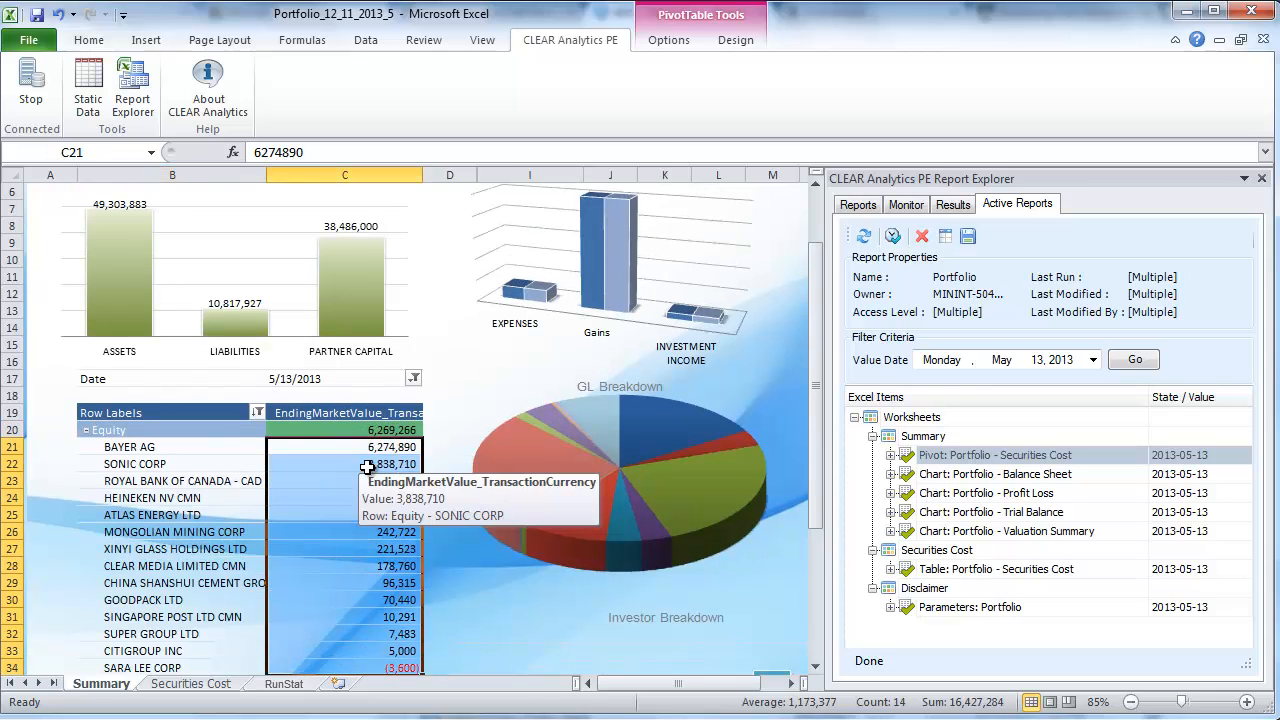
pyautogui.click(89, 39)
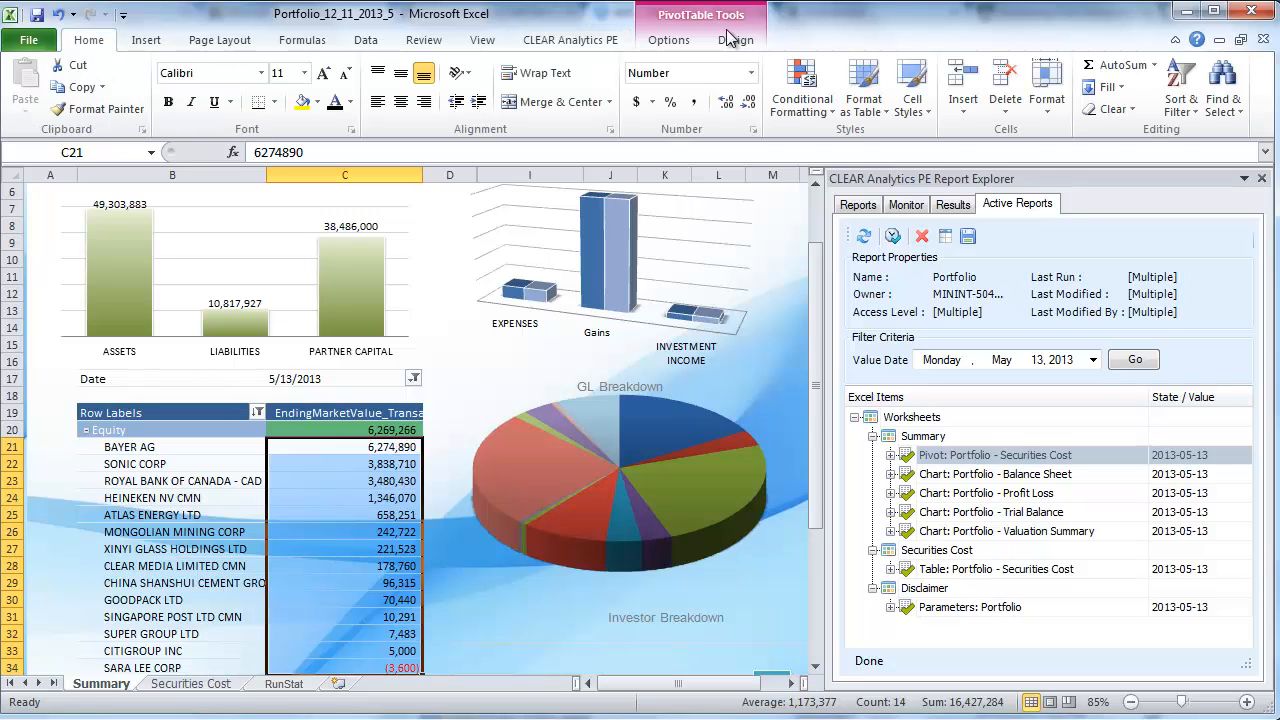
pyautogui.click(806, 88)
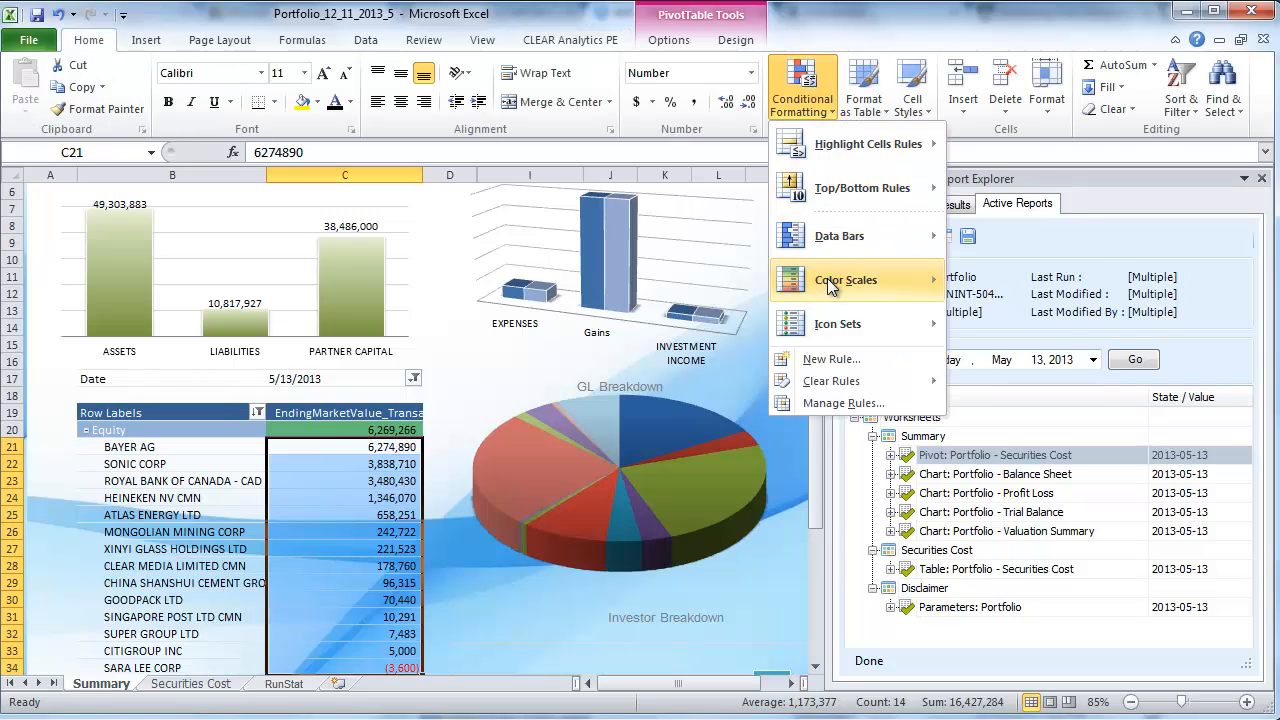
pyautogui.moveTo(833, 280)
pyautogui.click(966, 283)
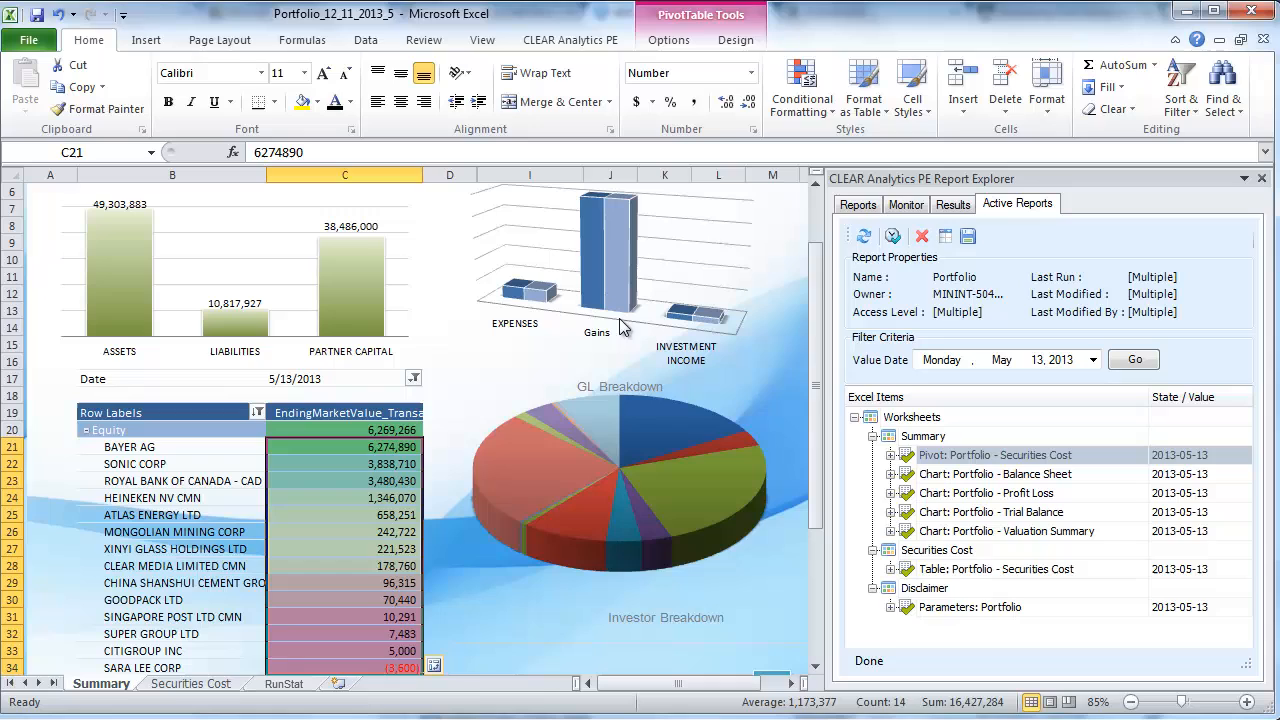
# - Change the active report's value date to May 14, 2013 and refresh the report with it
pyautogui.click(471, 377)
pyautogui.moveTo(816, 394); pyautogui.dragTo(809, 282)
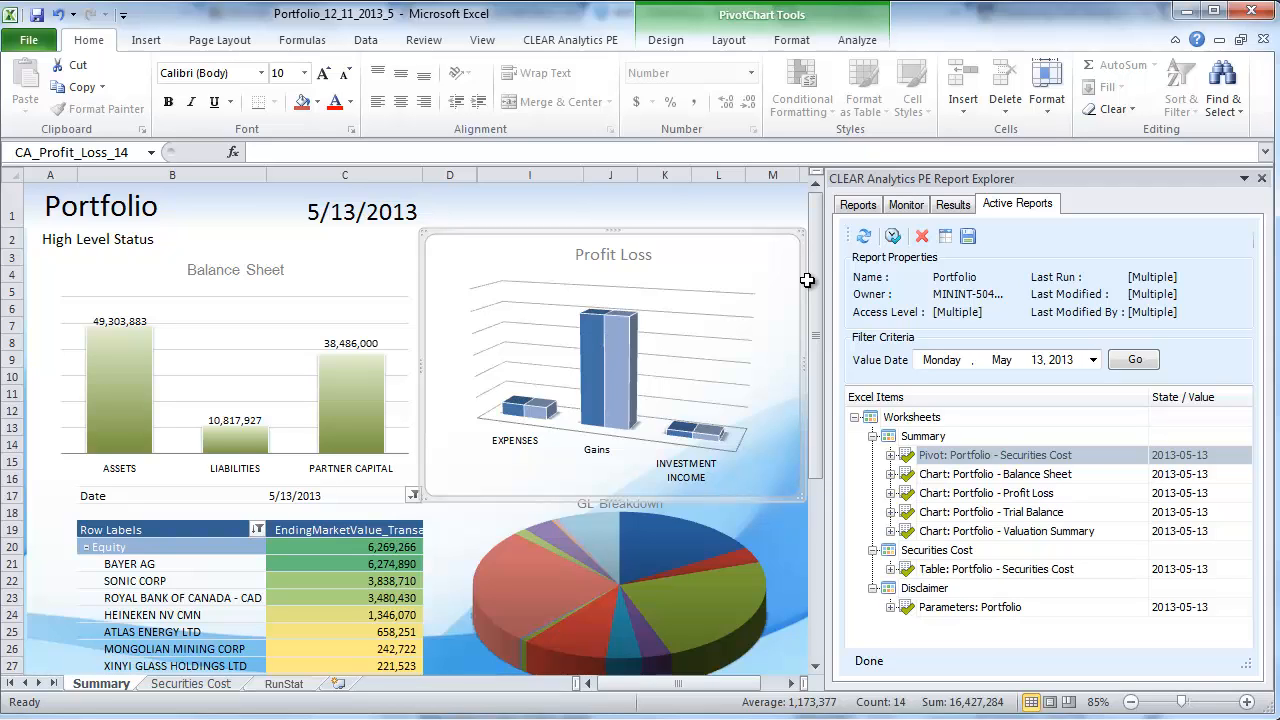
pyautogui.click(1093, 359)
pyautogui.click(991, 458)
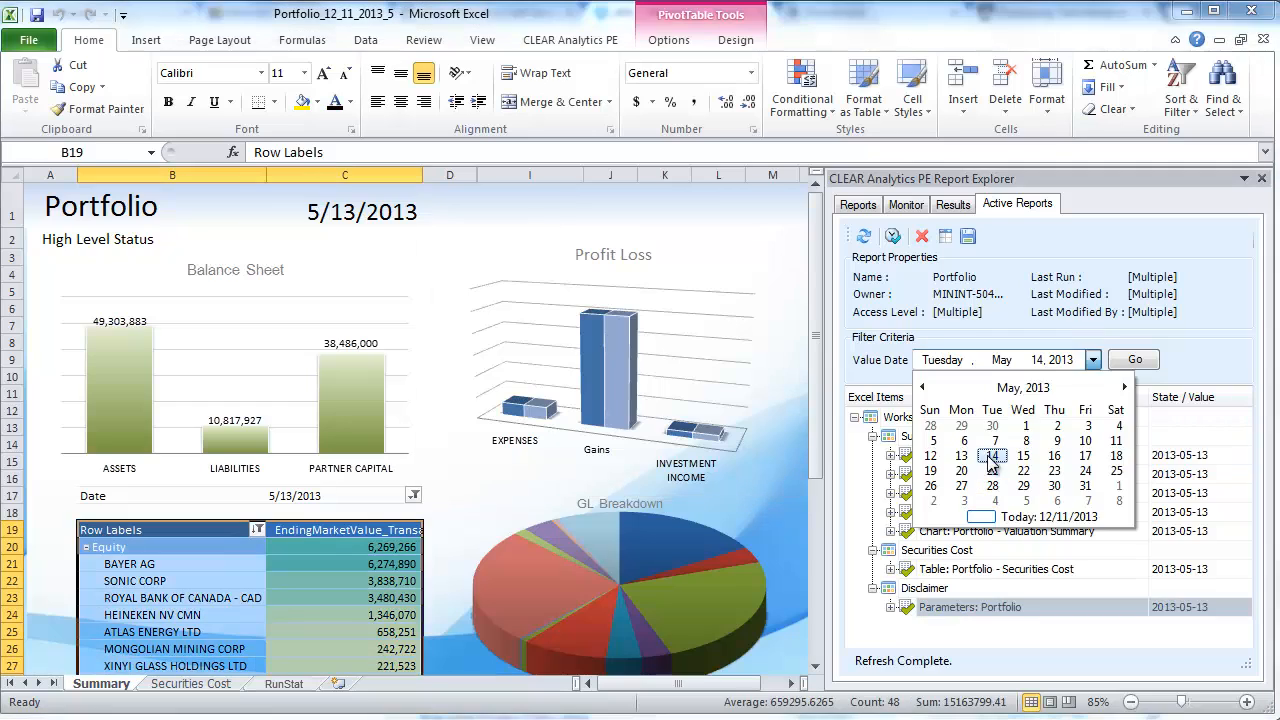
pyautogui.click(1136, 360)
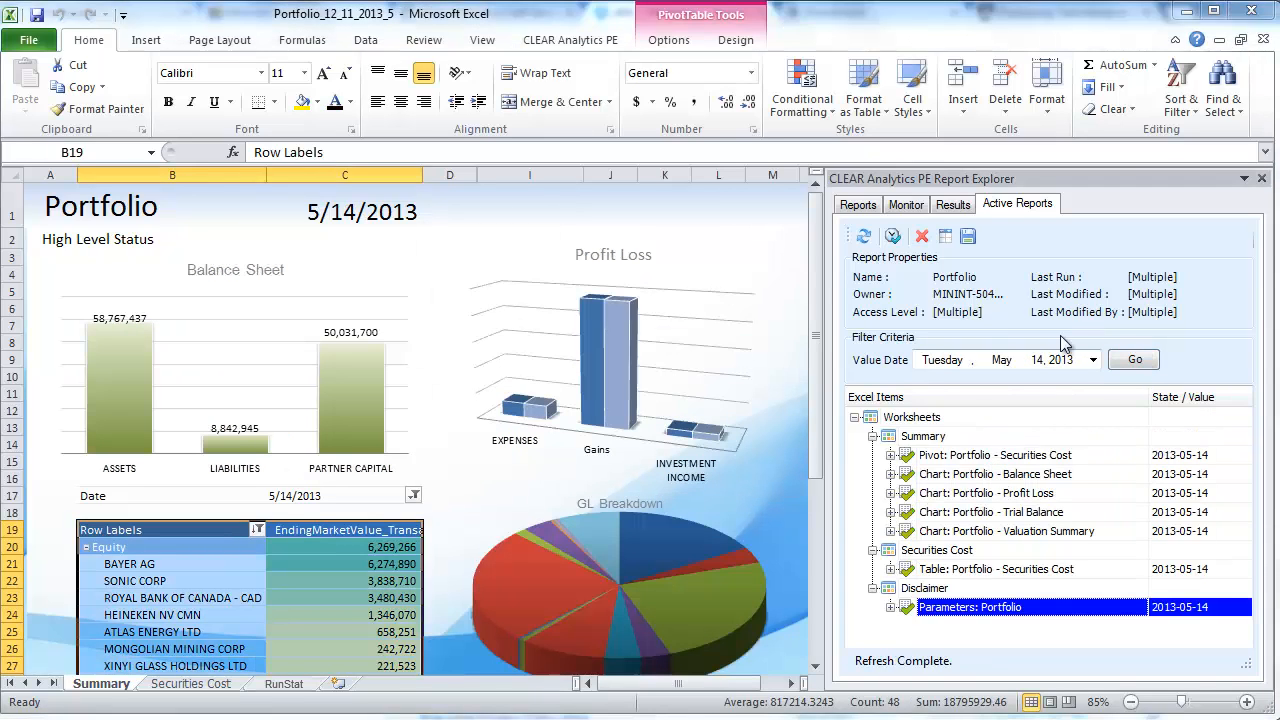
# - Check the report date and Equity market values on the Summary sheet and the date column on the Securities Cost sheet
pyautogui.click(372, 212)
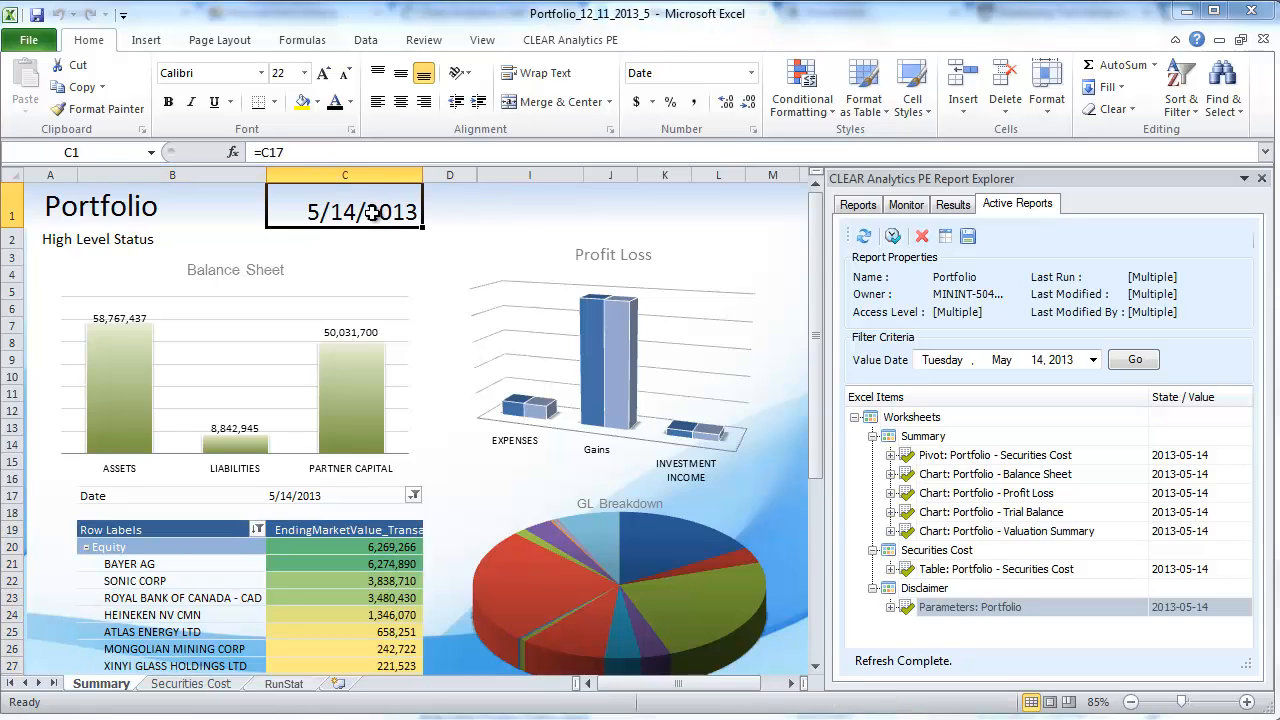
pyautogui.click(164, 550)
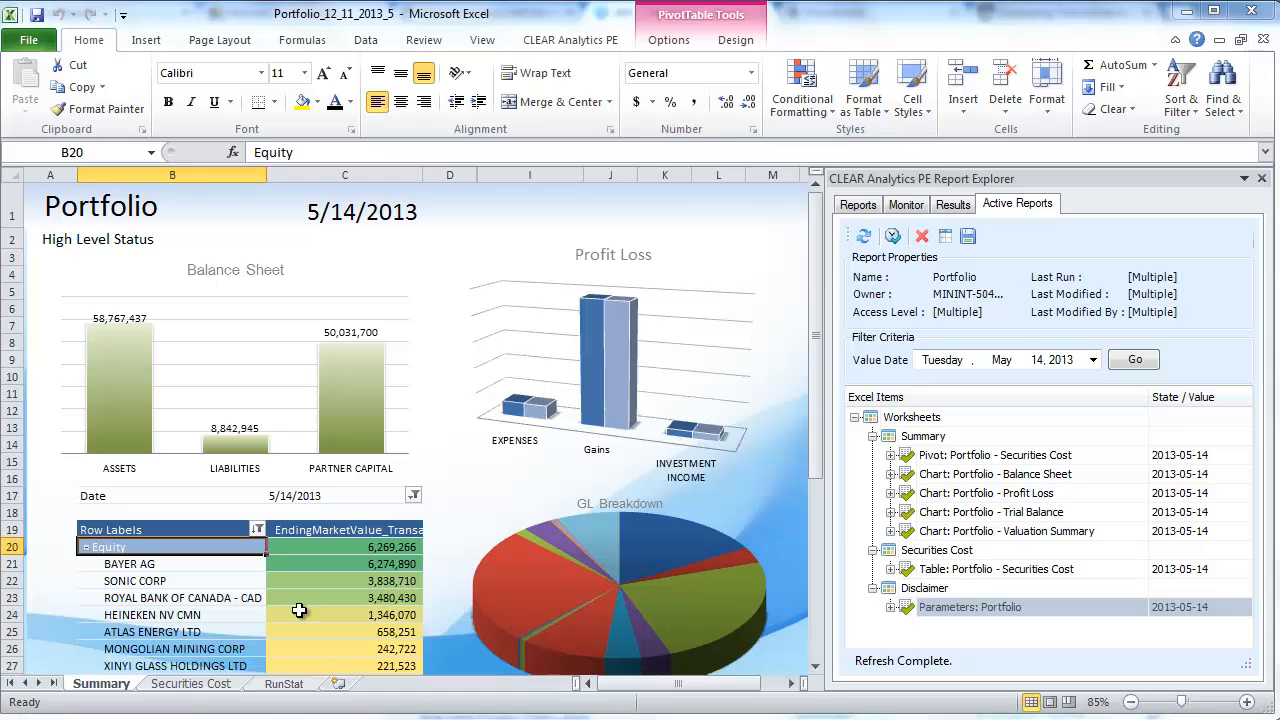
pyautogui.scroll(-2, 299, 610)
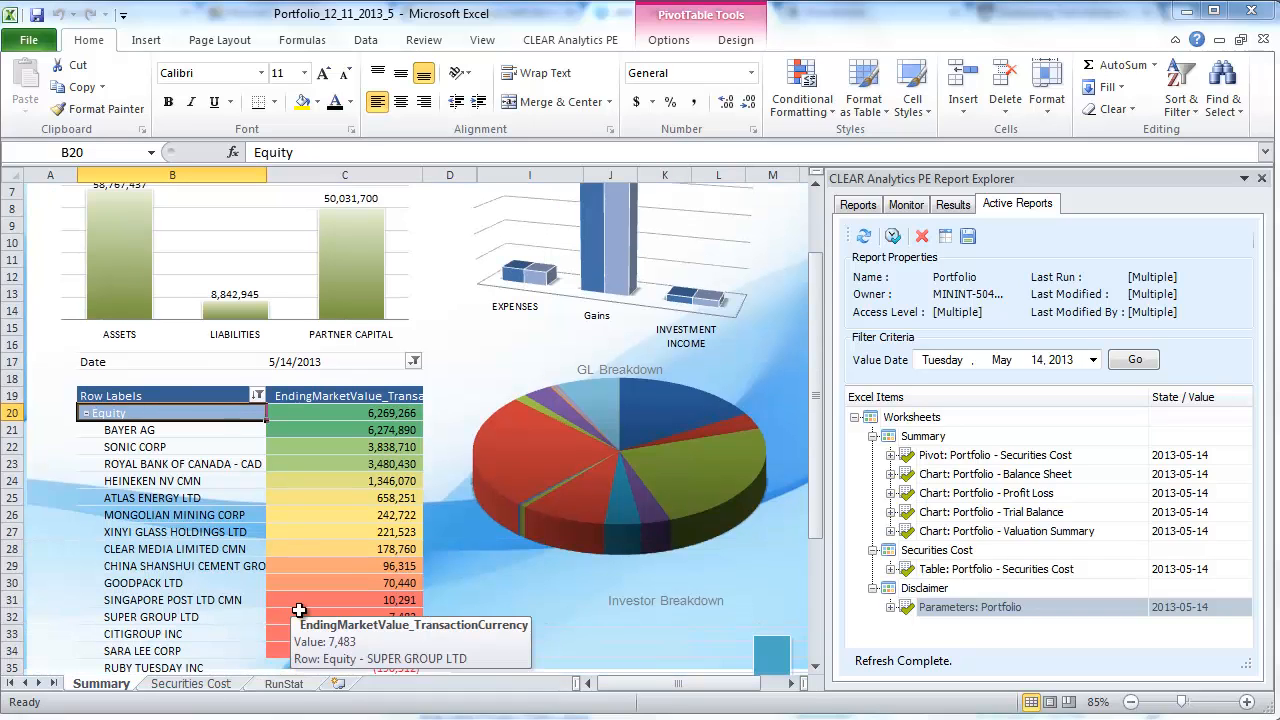
pyautogui.moveTo(400, 413); pyautogui.dragTo(395, 548)
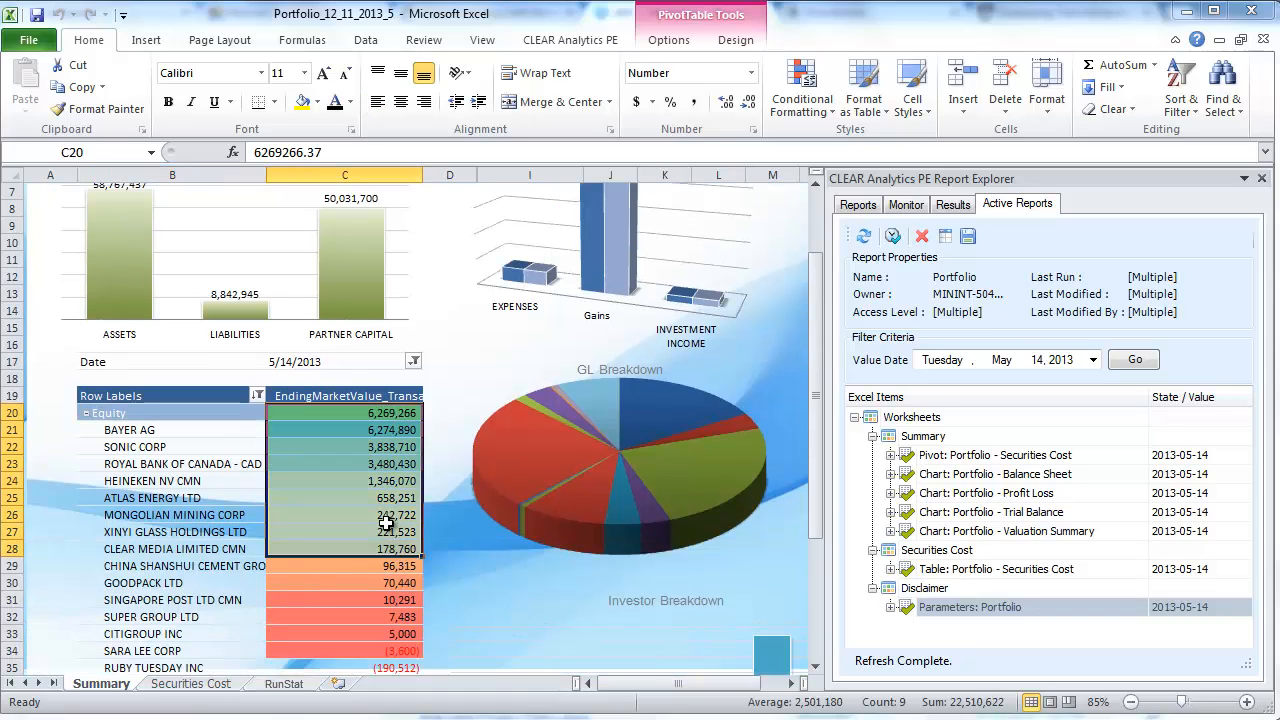
pyautogui.click(388, 516)
pyautogui.click(205, 688)
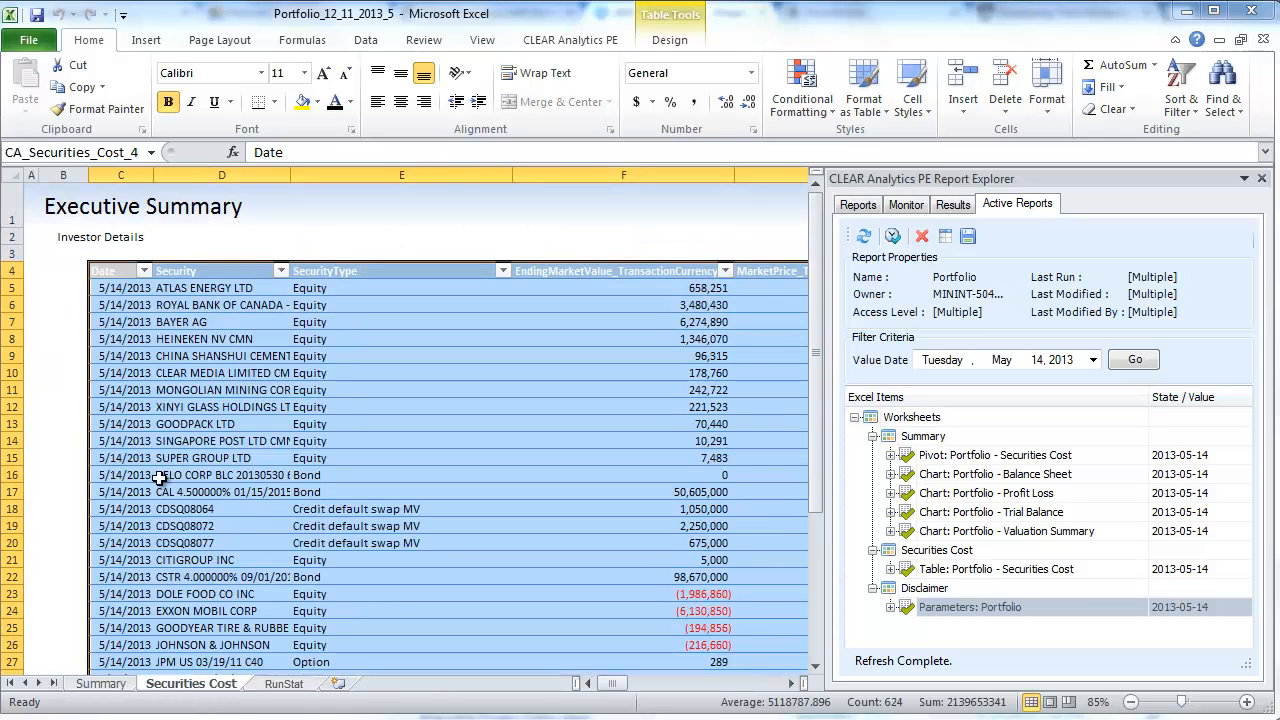
pyautogui.moveTo(140, 424); pyautogui.dragTo(145, 628)
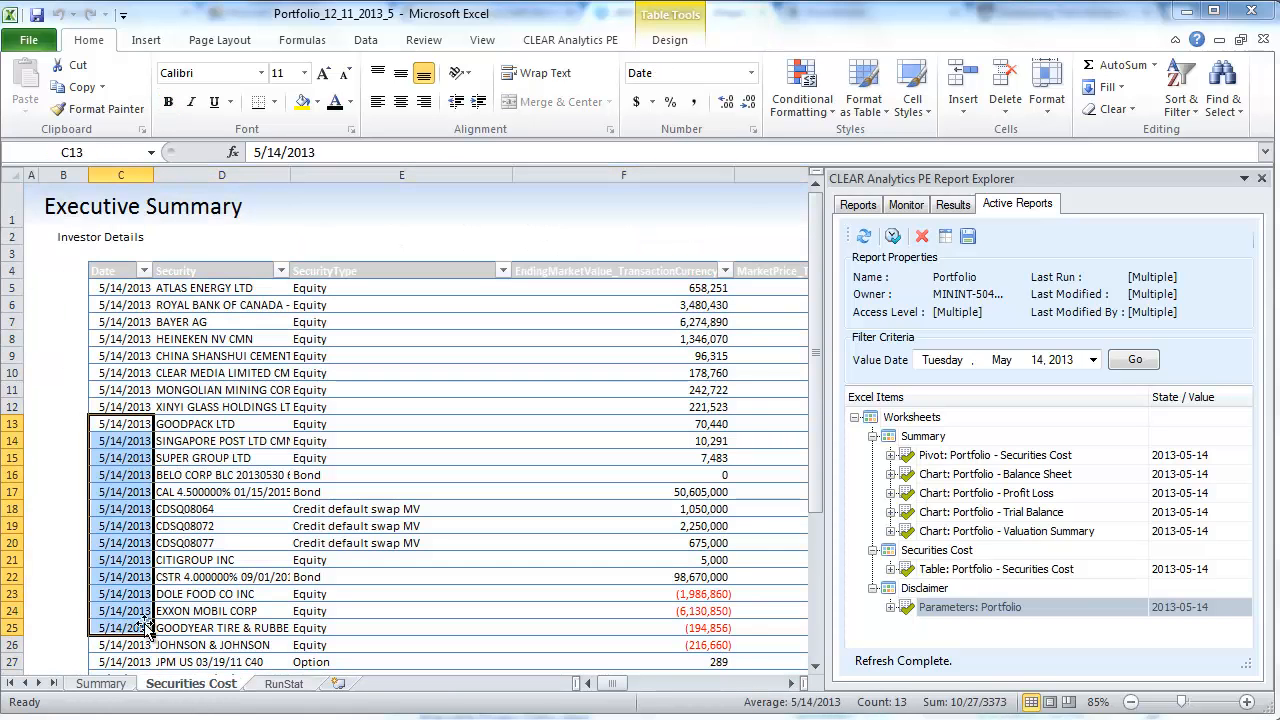
# - Examine the RunStat sheet's listed queries along with their date and row count values
pyautogui.click(280, 686)
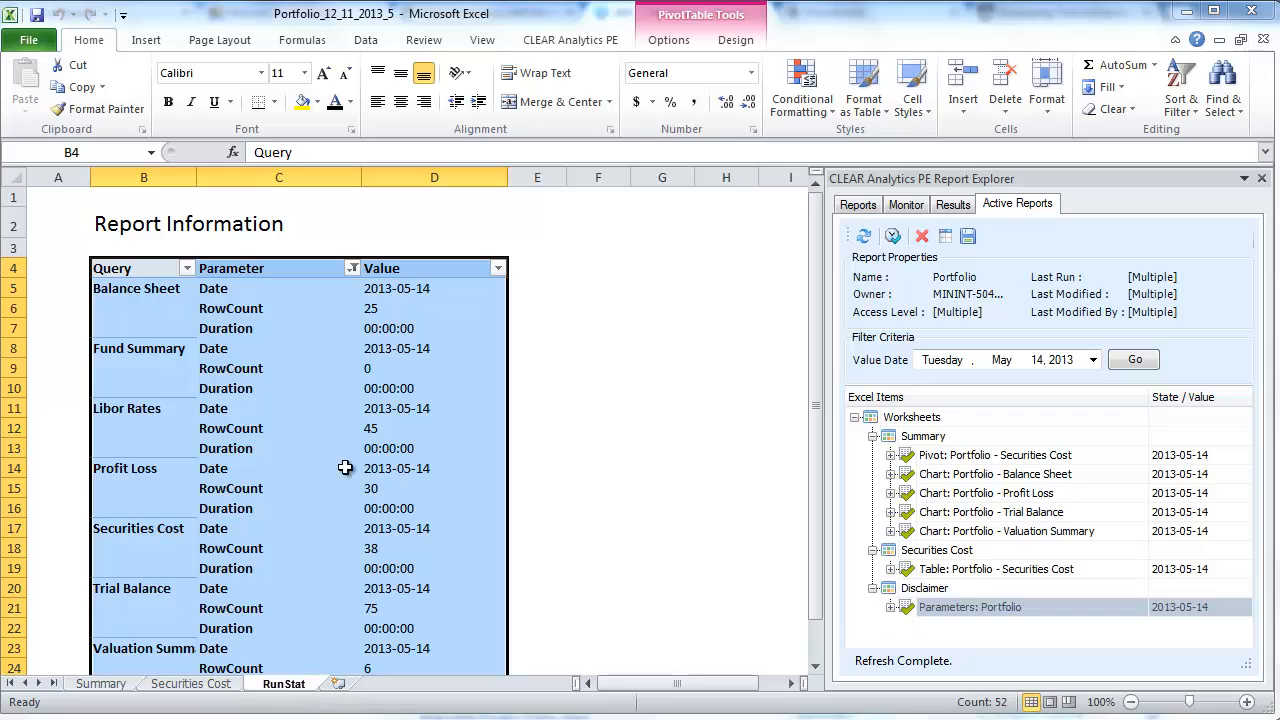
pyautogui.click(162, 296)
pyautogui.click(160, 344)
pyautogui.click(158, 412)
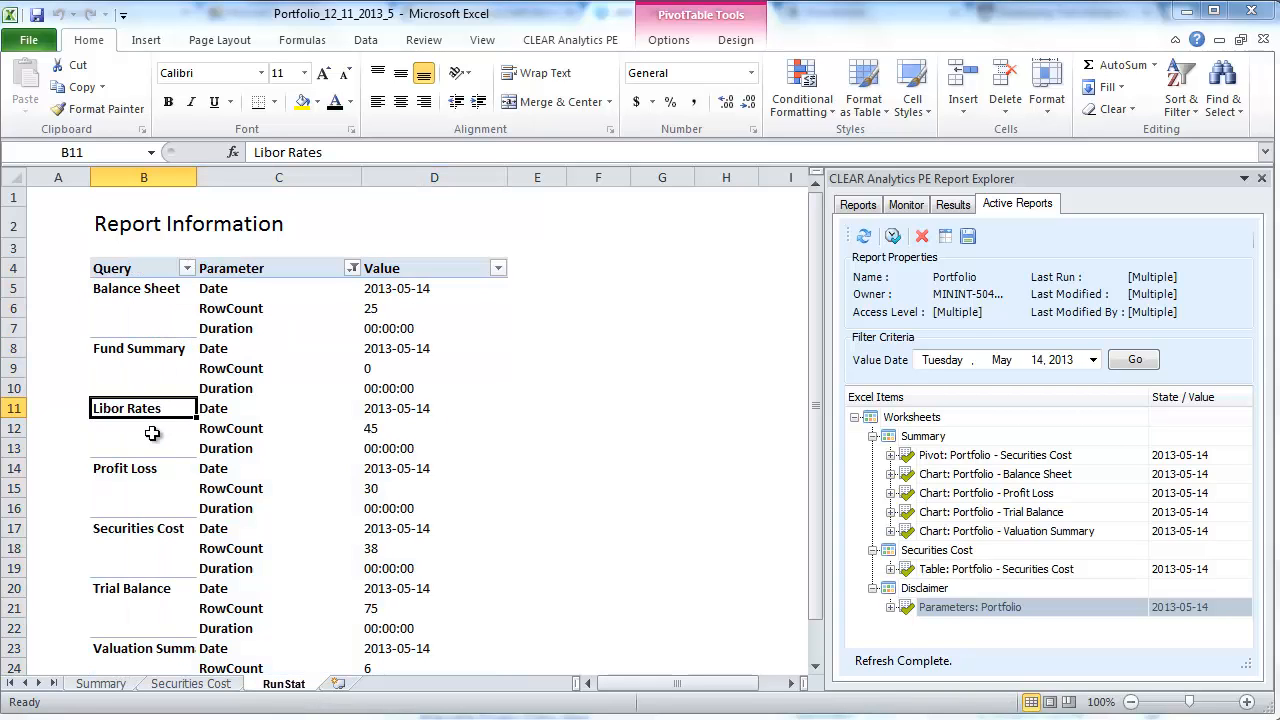
pyautogui.click(149, 462)
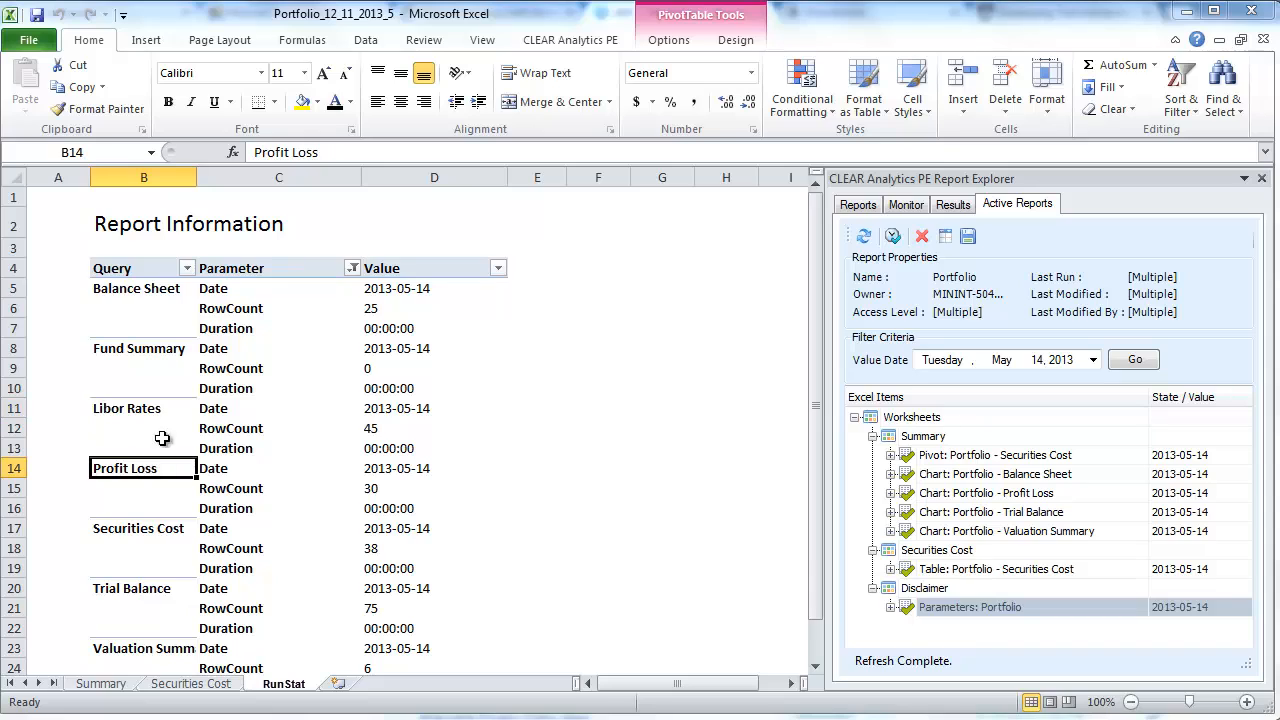
pyautogui.click(437, 292)
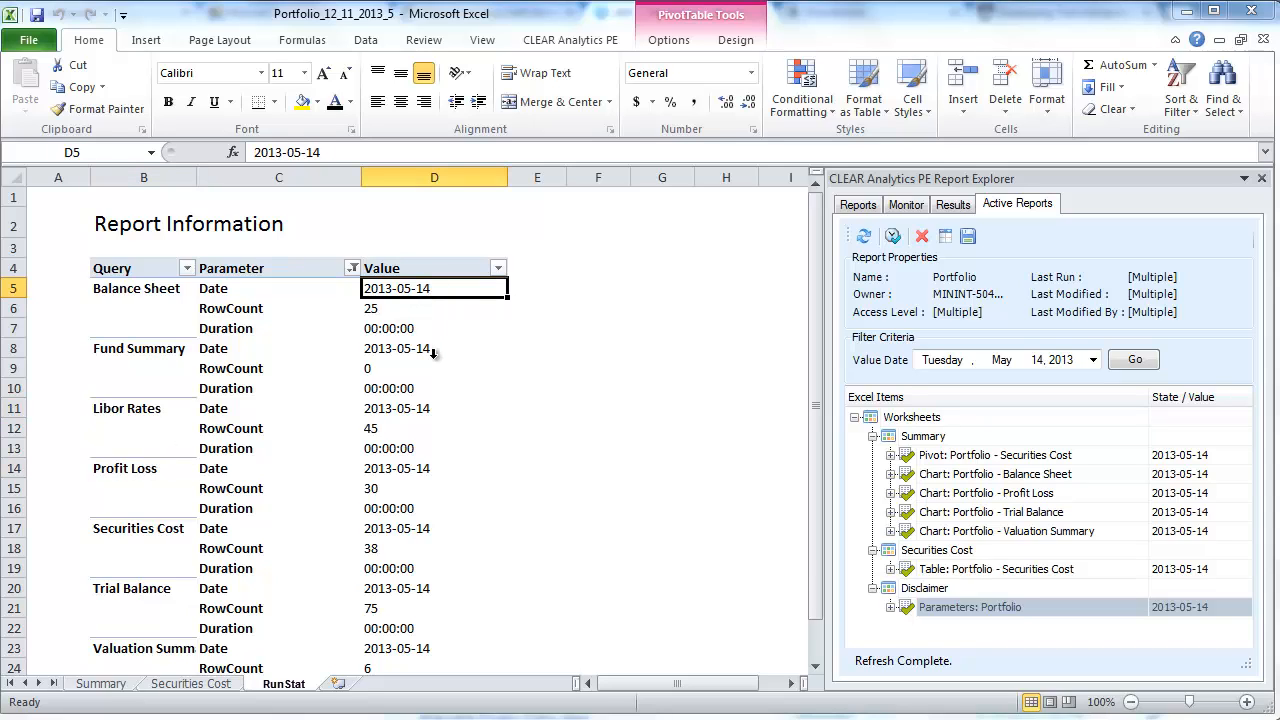
pyautogui.click(371, 310)
pyautogui.click(409, 352)
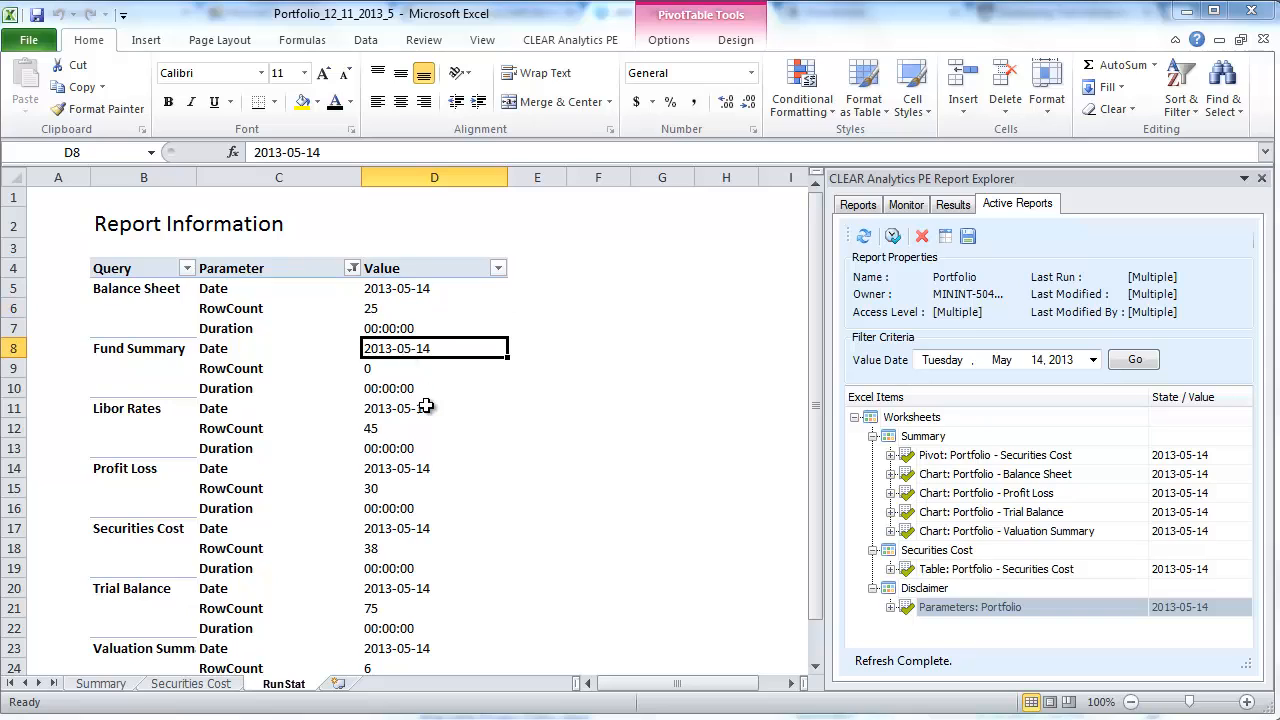
# - Open the shared Inventory Report from the stored results and widen the worksheet area so all the slicers show
pyautogui.click(428, 408)
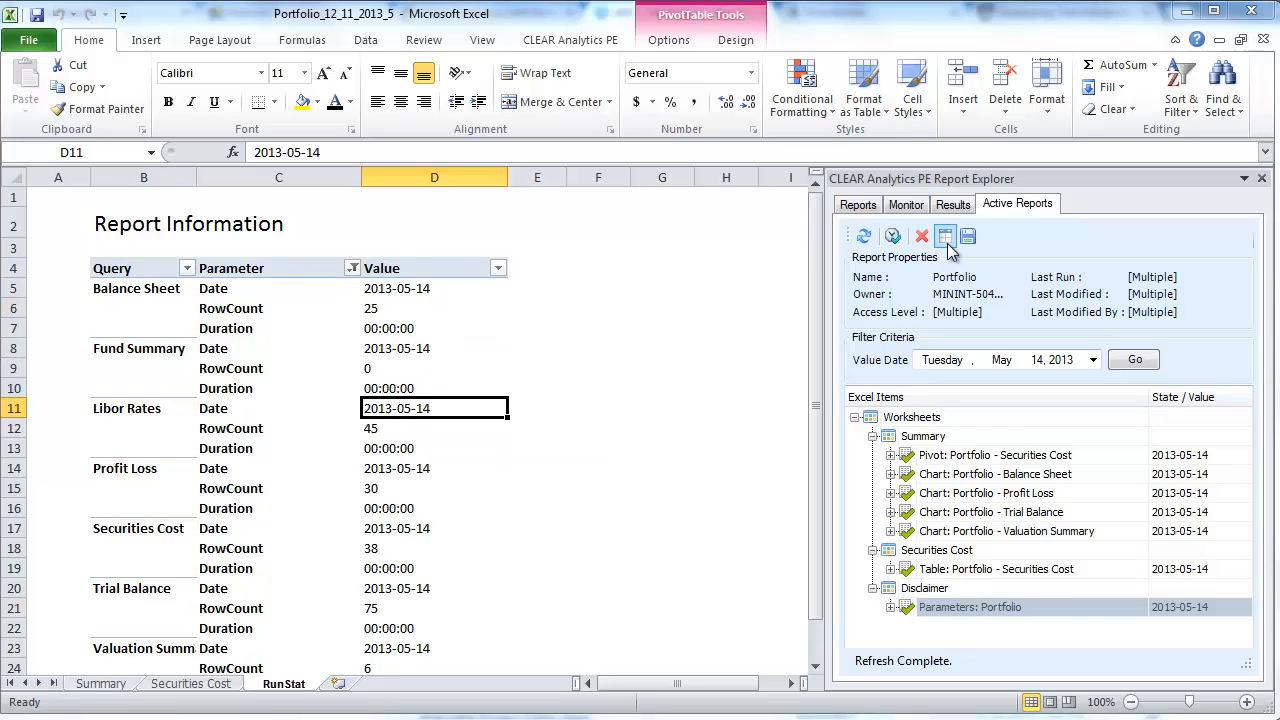
pyautogui.click(955, 205)
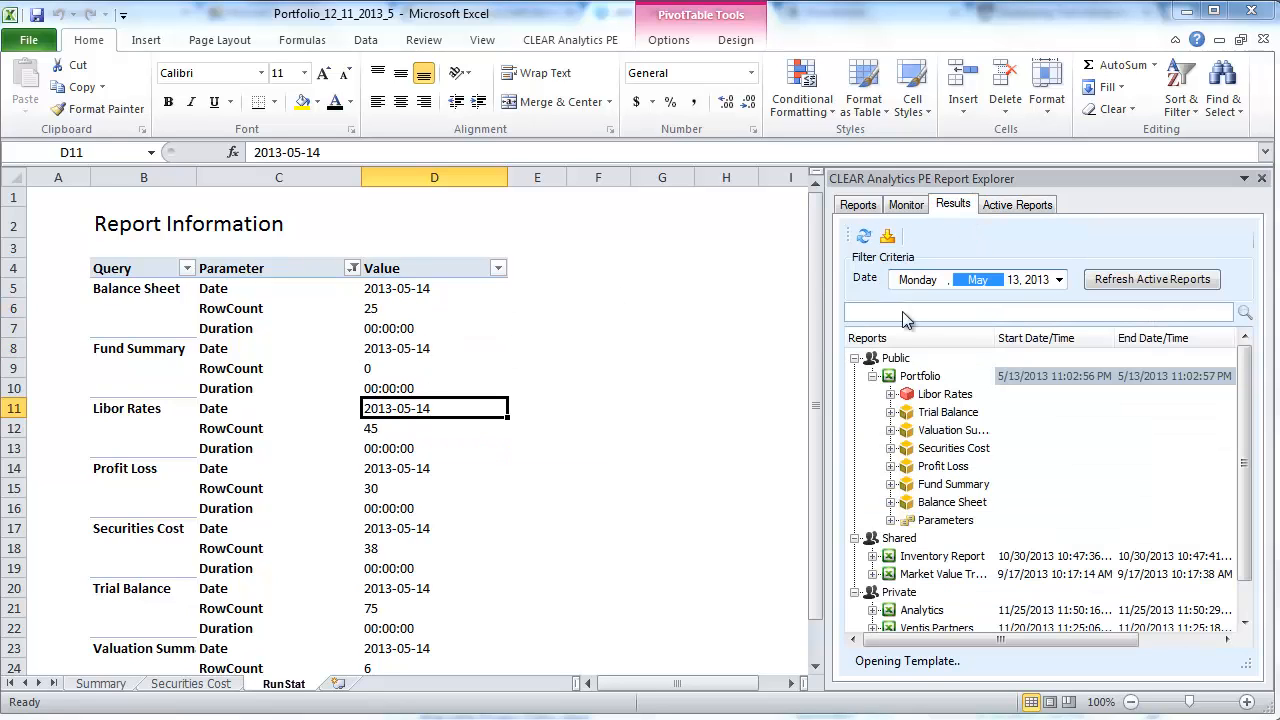
pyautogui.click(872, 376)
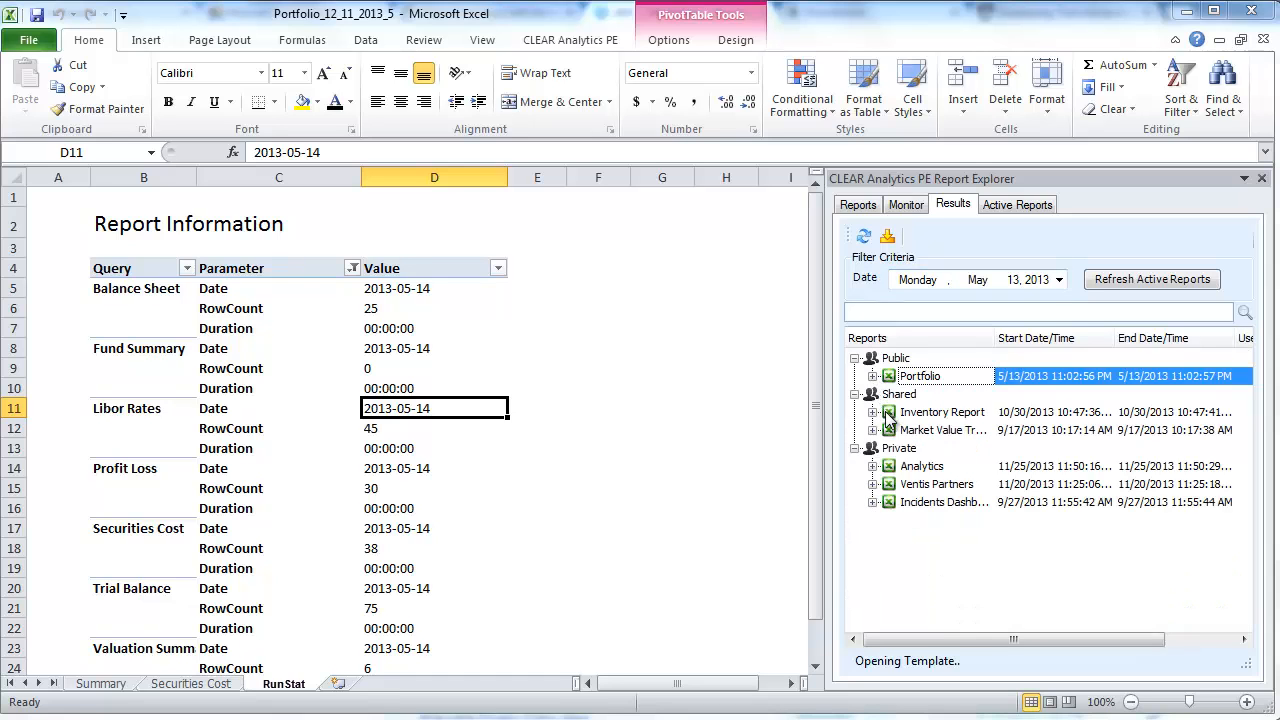
pyautogui.doubleClick(888, 414)
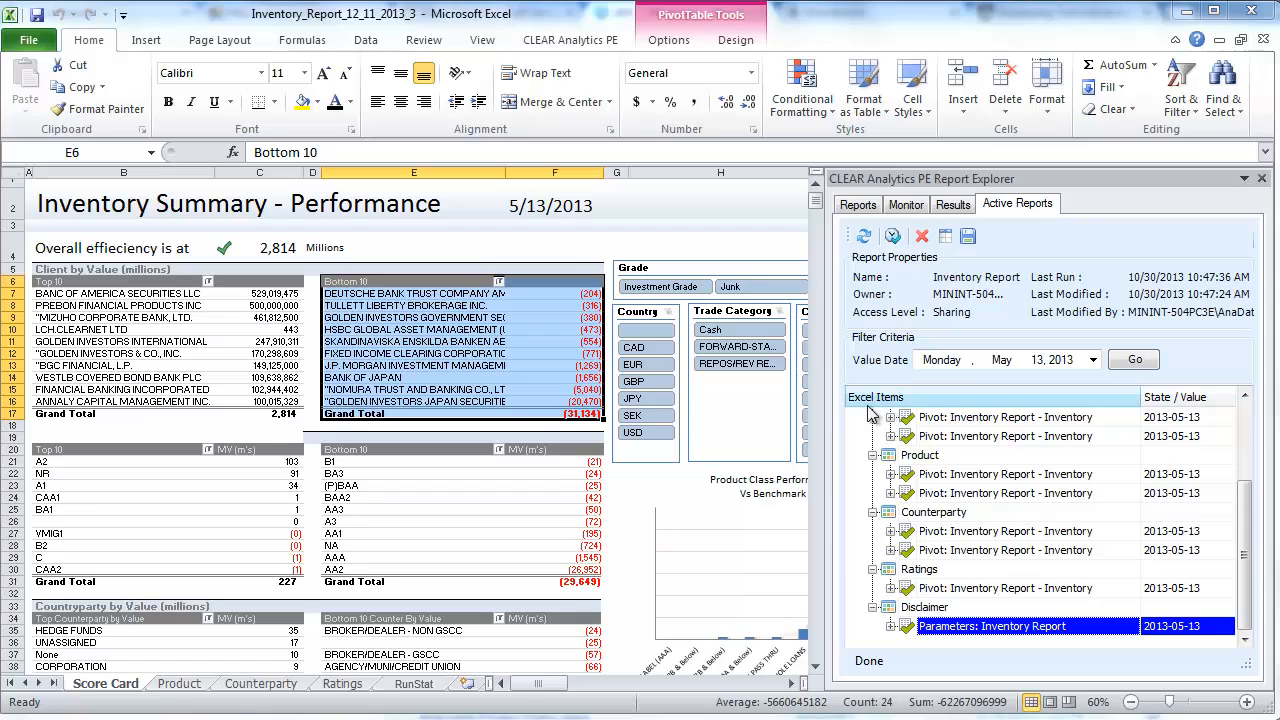
pyautogui.moveTo(826, 402); pyautogui.dragTo(938, 413)
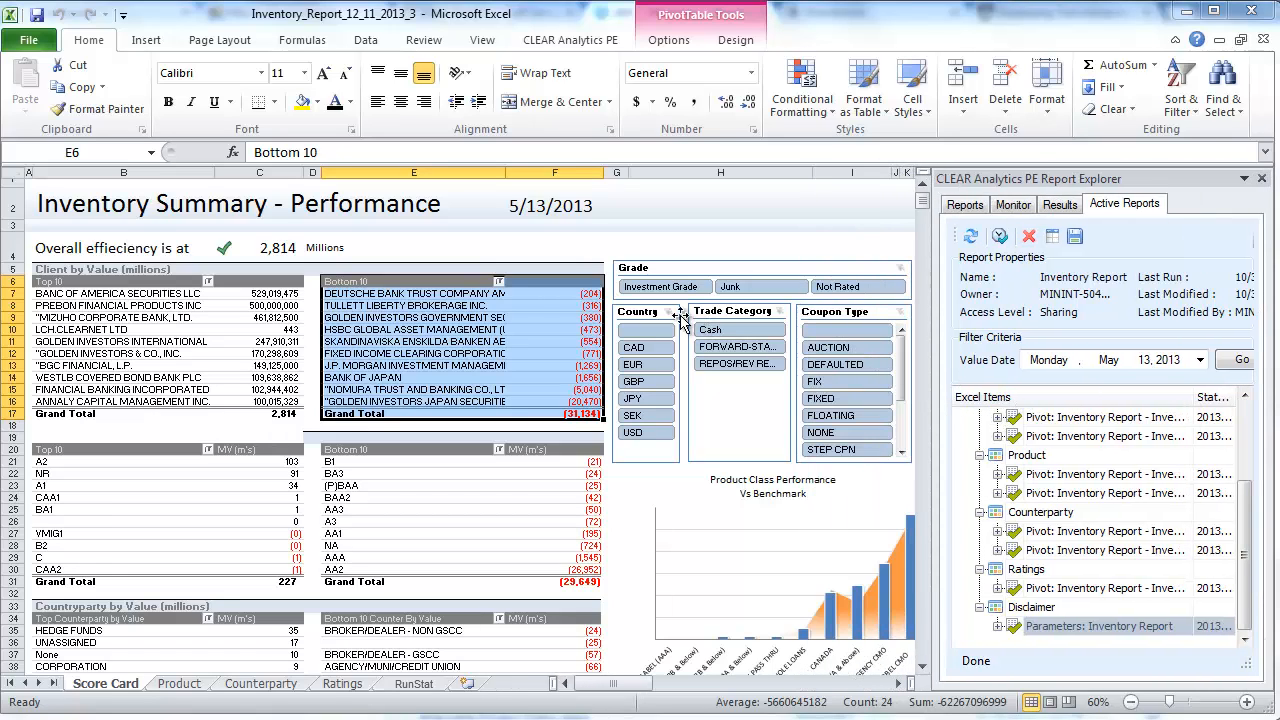
# - Filter the Score Card by country CAD, by GBP, JPY and SEK together, and by coupon type FIX, clearing each slicer's filter
pyautogui.click(648, 346)
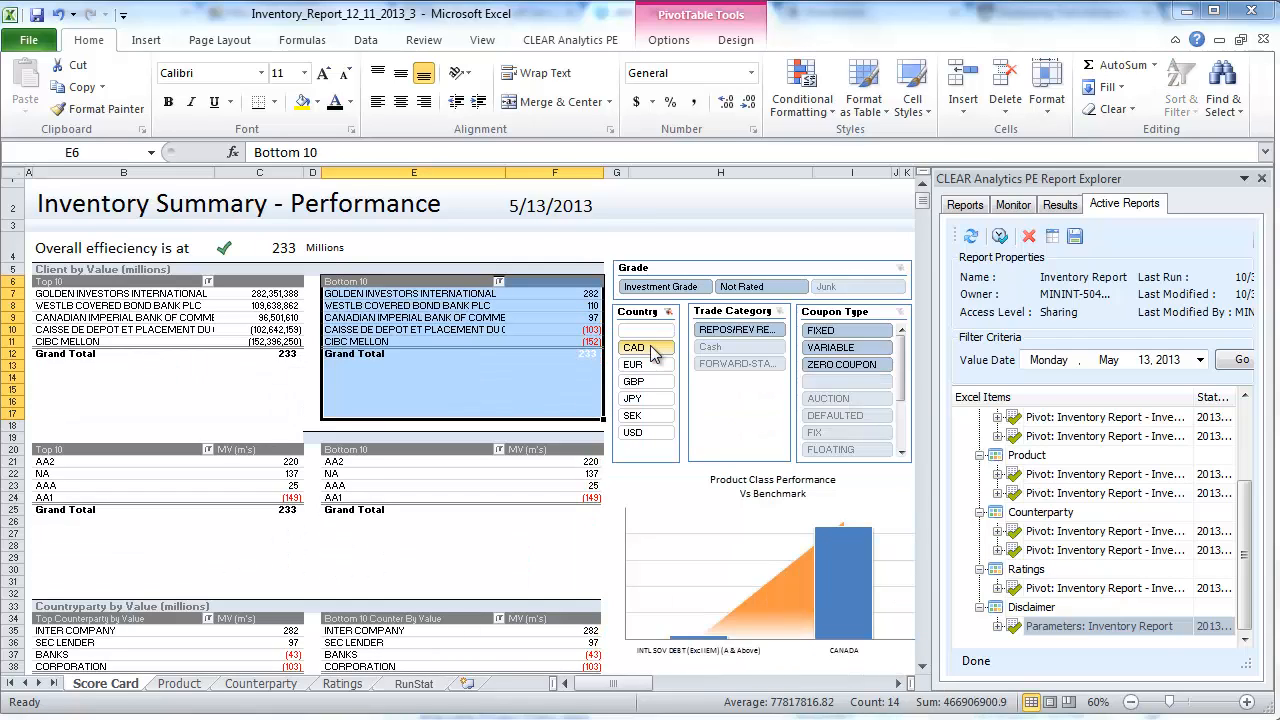
pyautogui.click(652, 383)
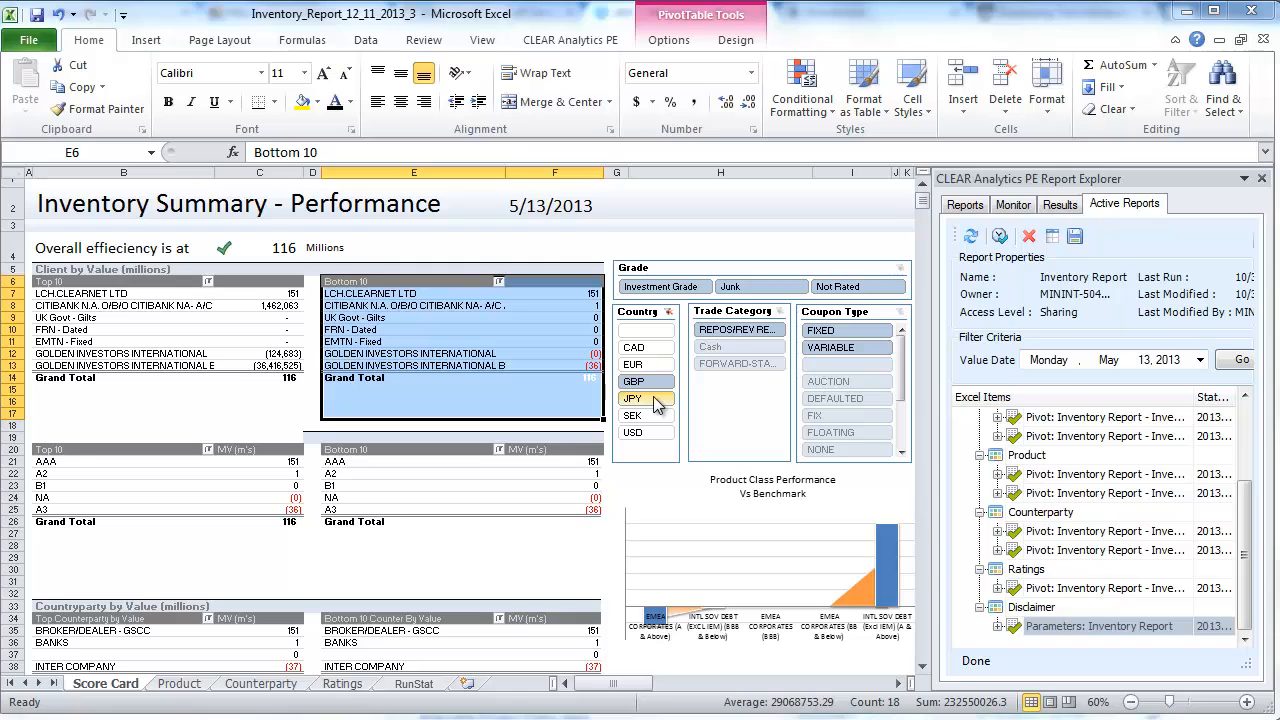
pyautogui.keyDown('ctrl'); pyautogui.click(655, 400); pyautogui.keyUp('ctrl')
pyautogui.keyDown('ctrl'); pyautogui.click(655, 418); pyautogui.keyUp('ctrl')
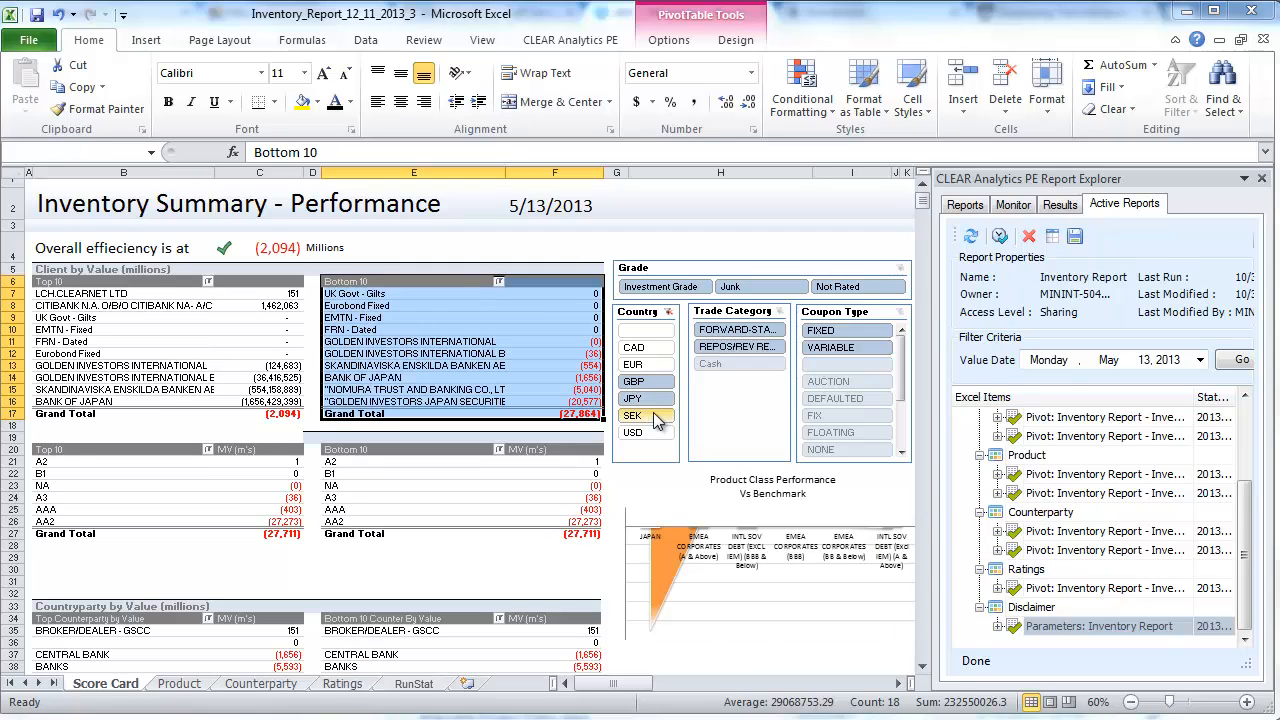
pyautogui.click(668, 312)
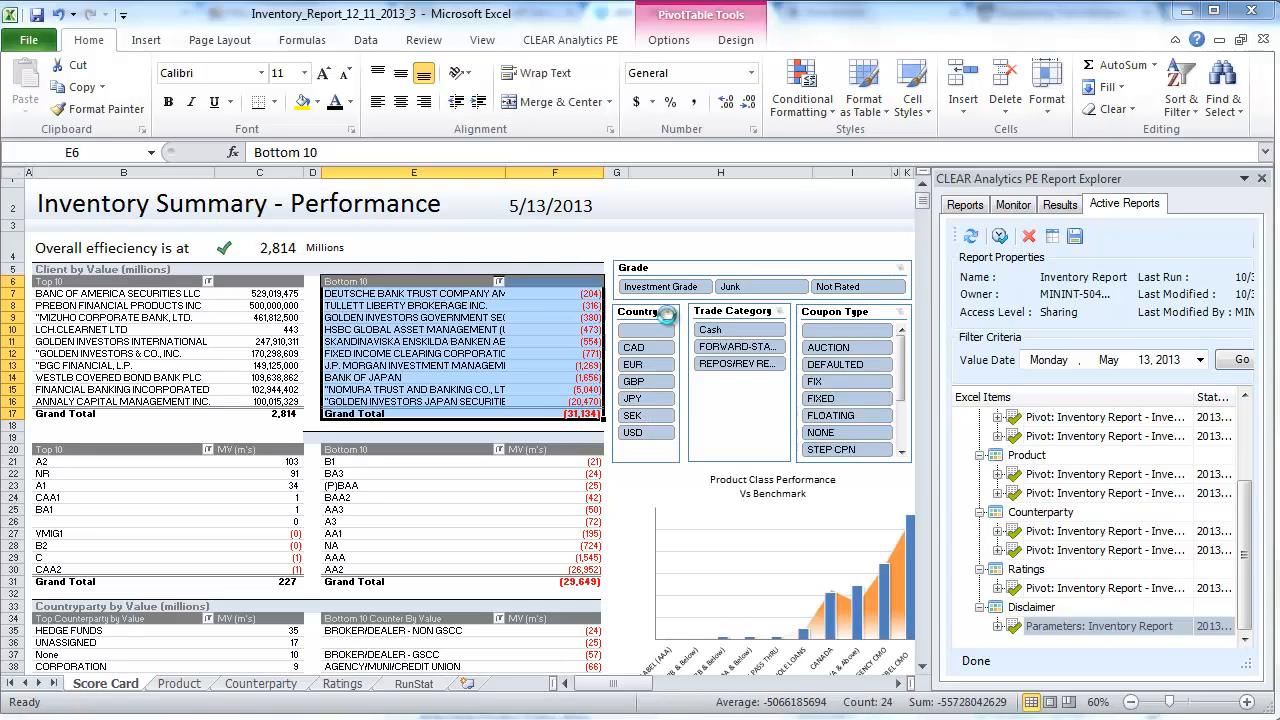
pyautogui.click(855, 382)
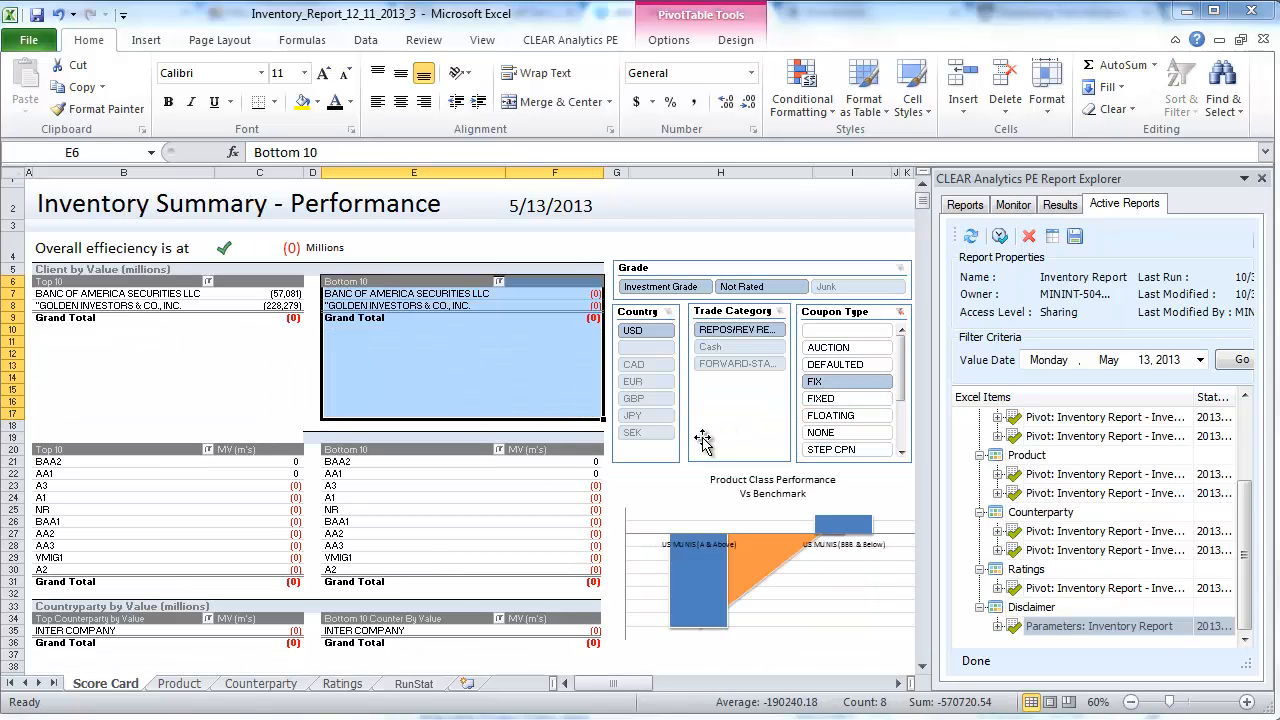
pyautogui.click(900, 311)
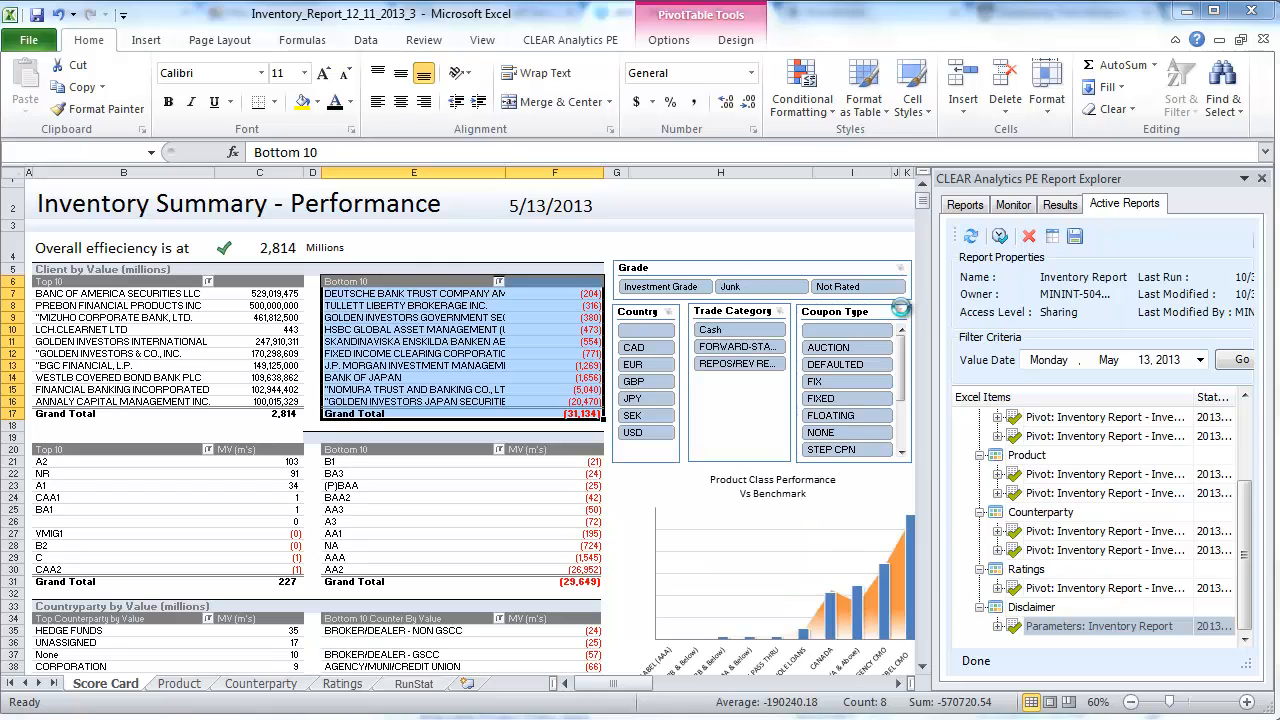
# - Examine the Inventory Report's Product, Counterparty and Ratings sheets and the Inventory query's run information on the RunStat sheet
pyautogui.click(180, 684)
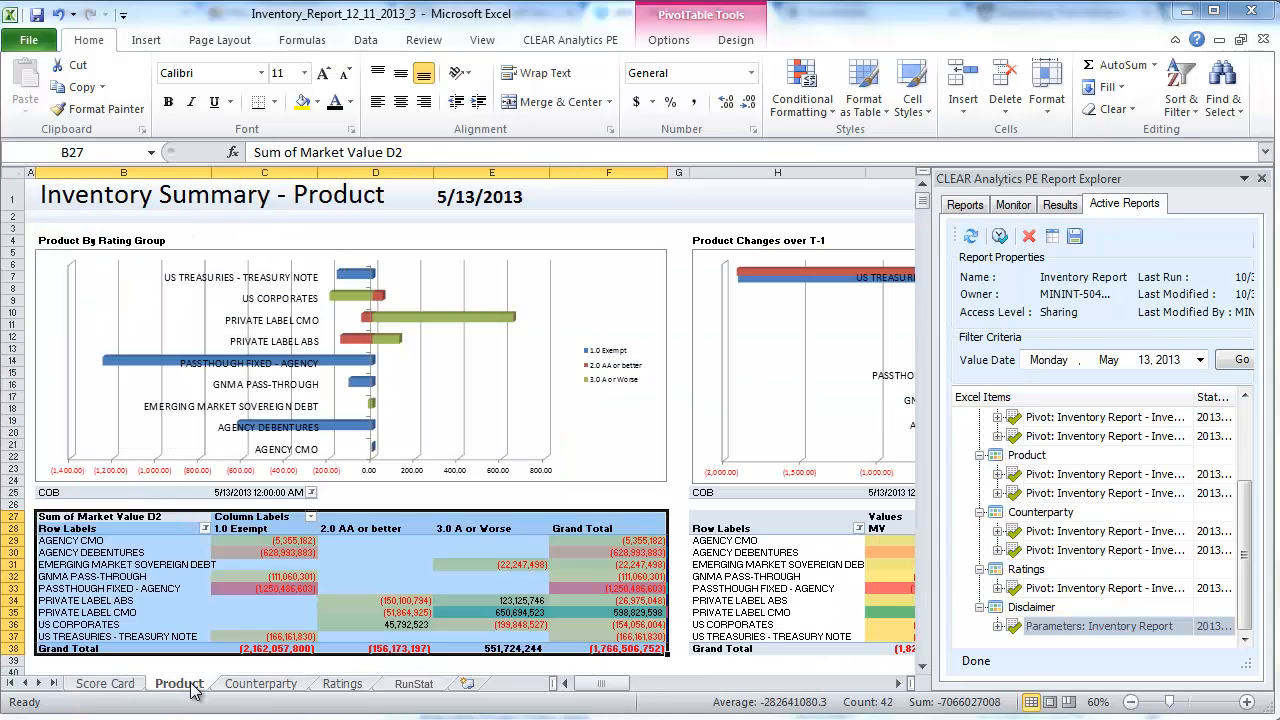
pyautogui.click(259, 684)
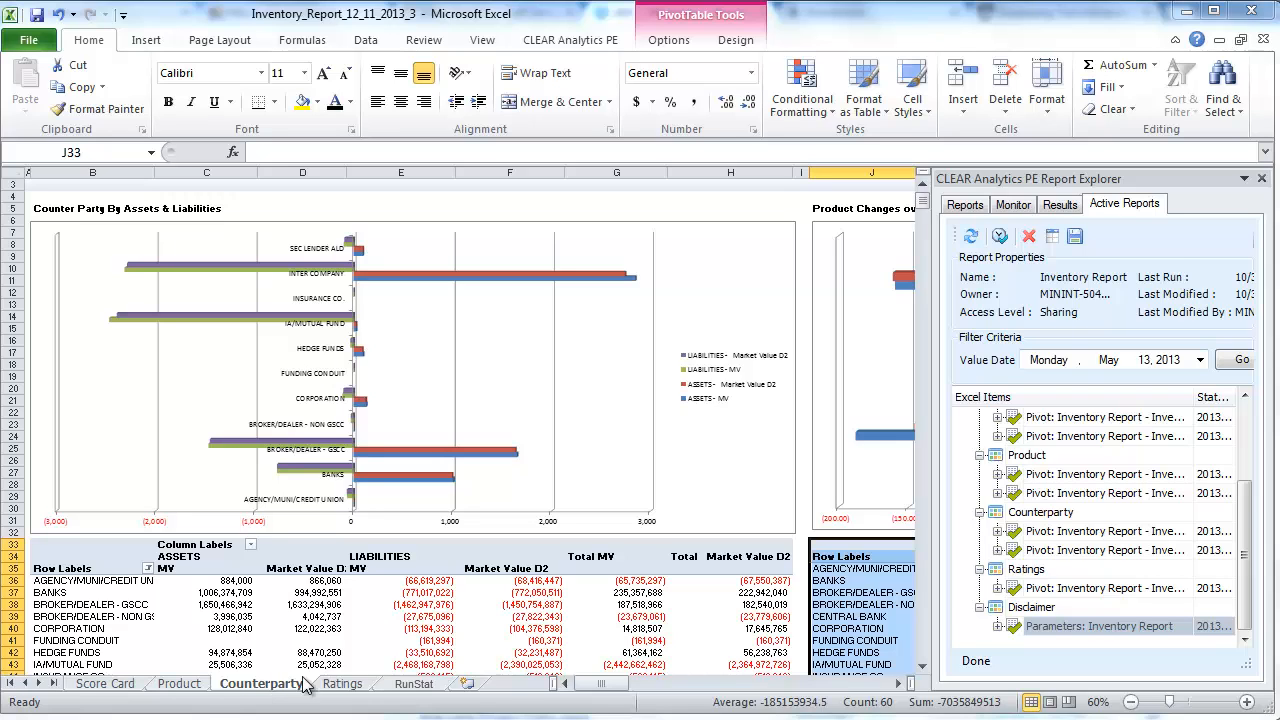
pyautogui.click(340, 684)
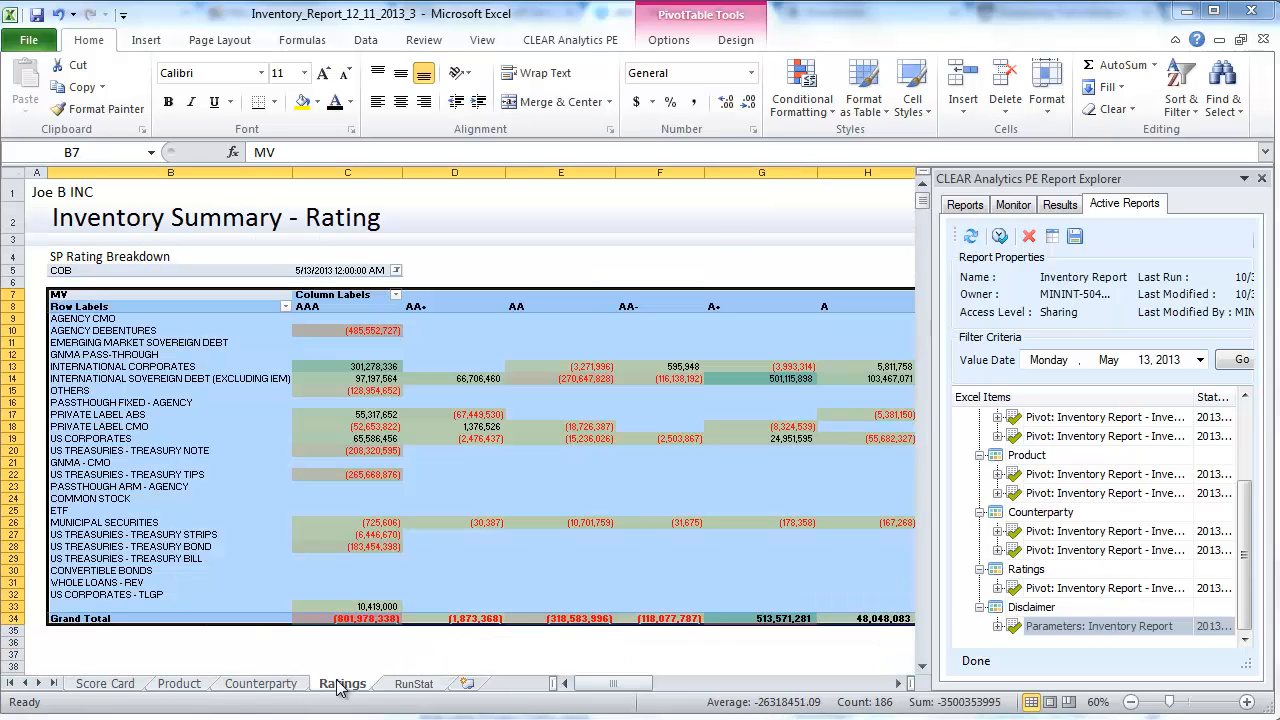
pyautogui.click(380, 607)
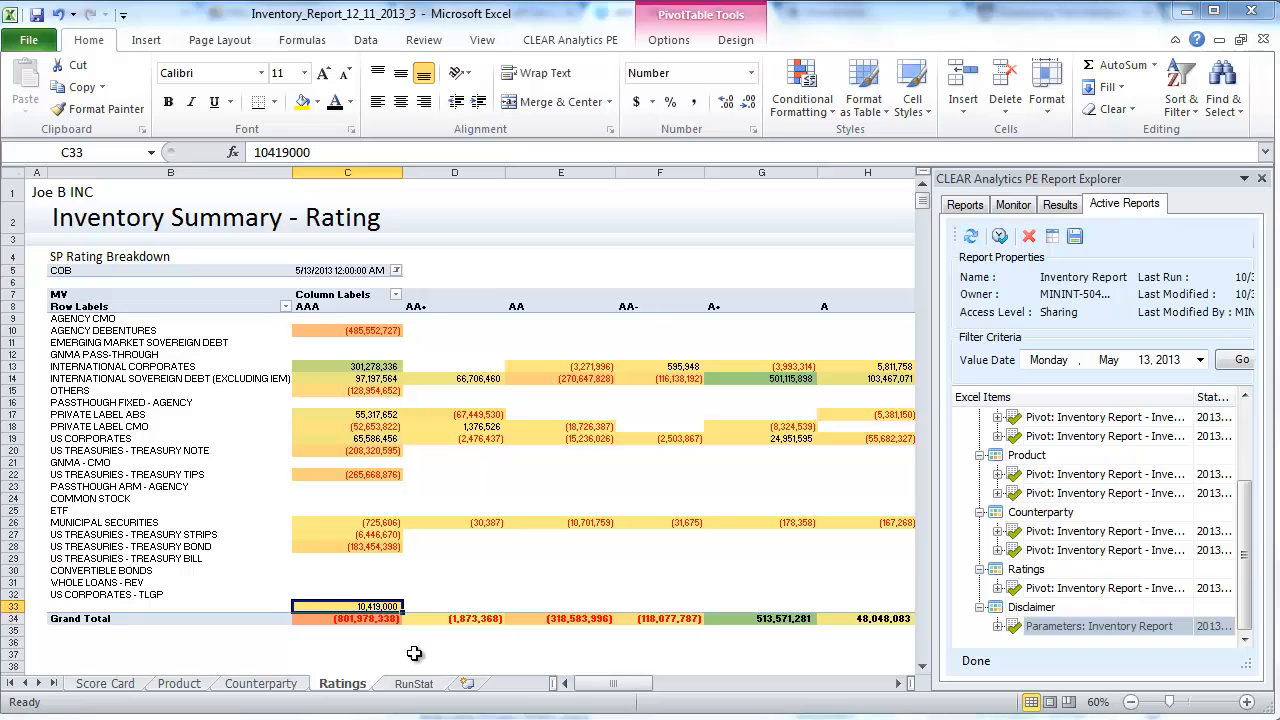
pyautogui.click(414, 684)
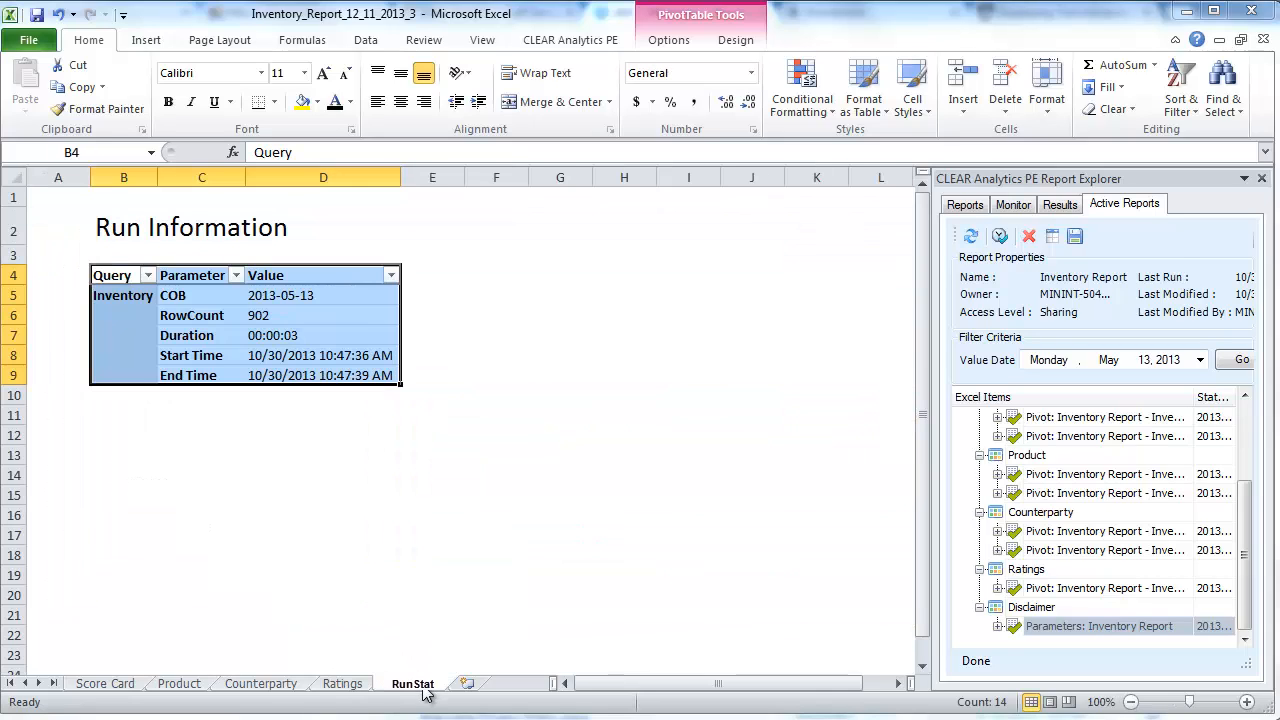
pyautogui.click(122, 295)
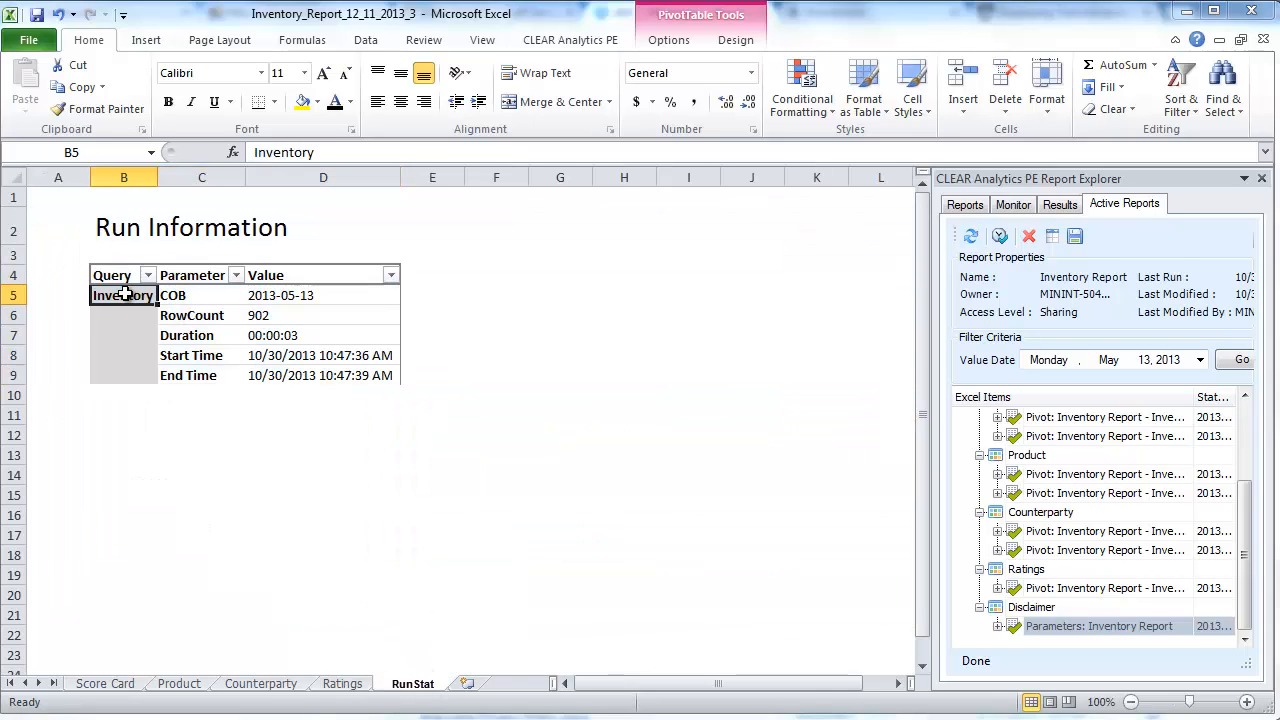
pyautogui.moveTo(204, 315); pyautogui.dragTo(295, 331)
pyautogui.click(371, 413)
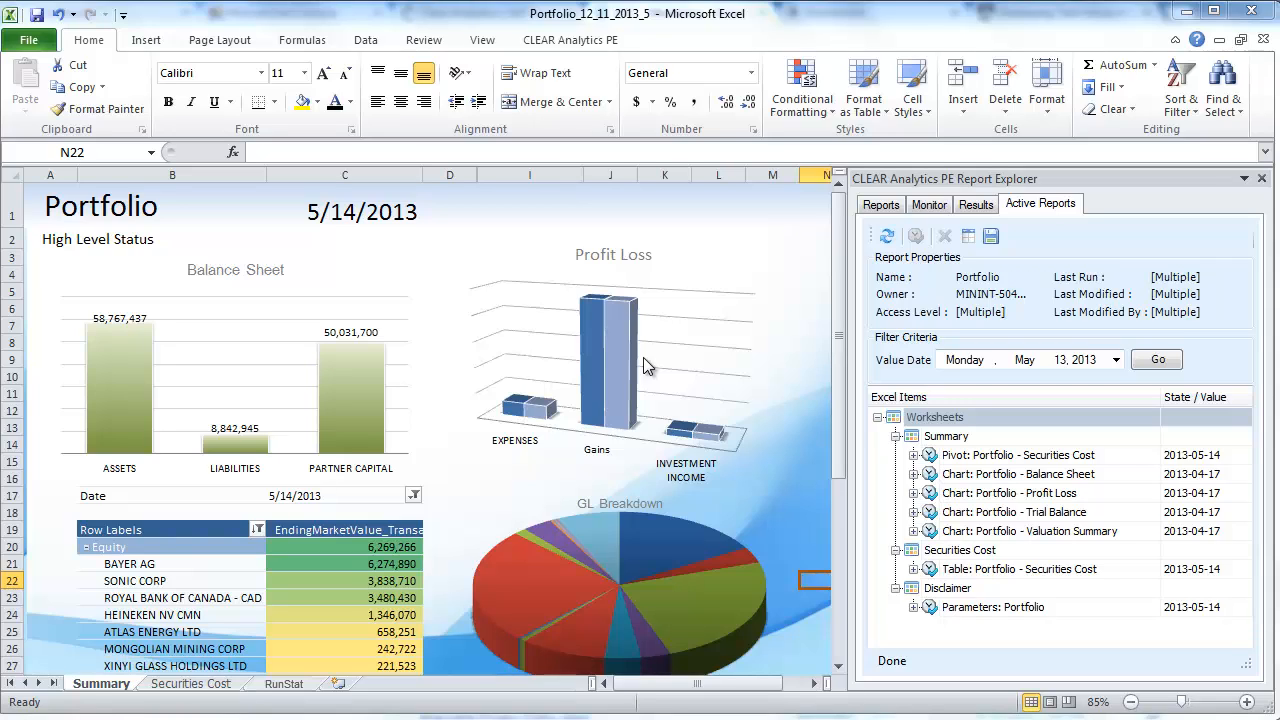
# - Insert the Portfolio result's Trial Balance pivot at cell B2 of a new worksheet in the Portfolio workbook
pyautogui.click(975, 204)
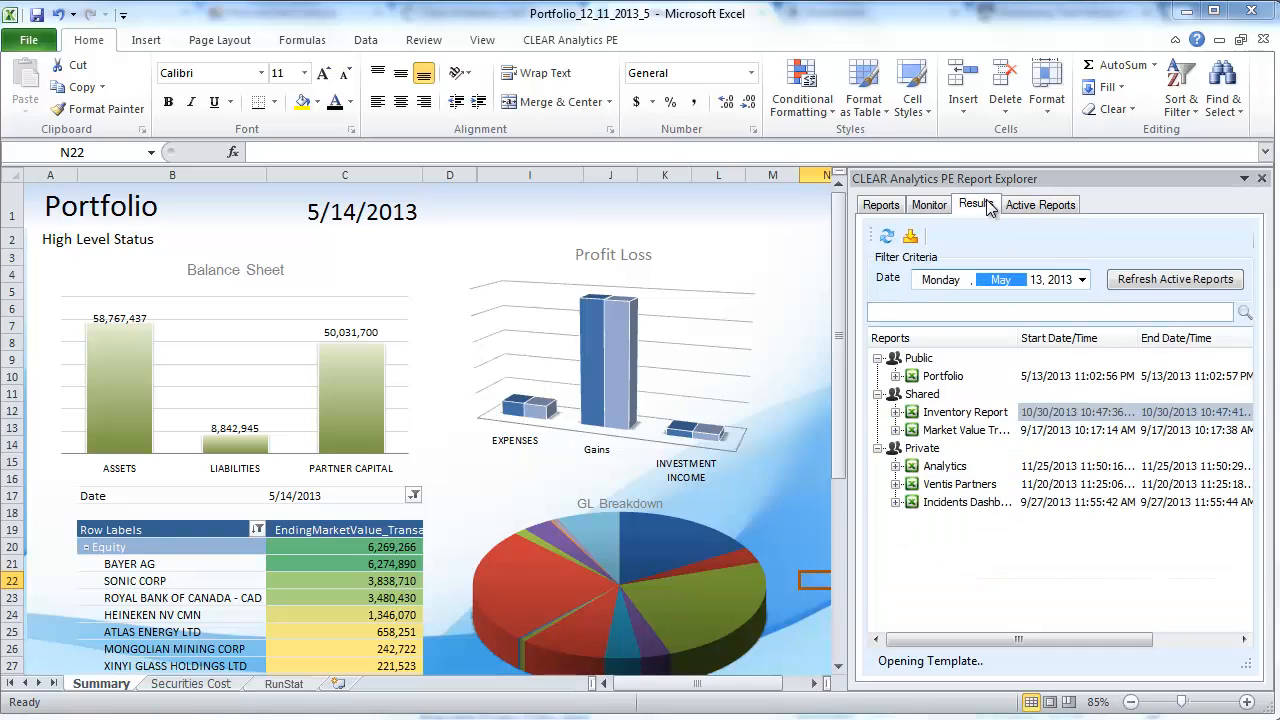
pyautogui.click(896, 377)
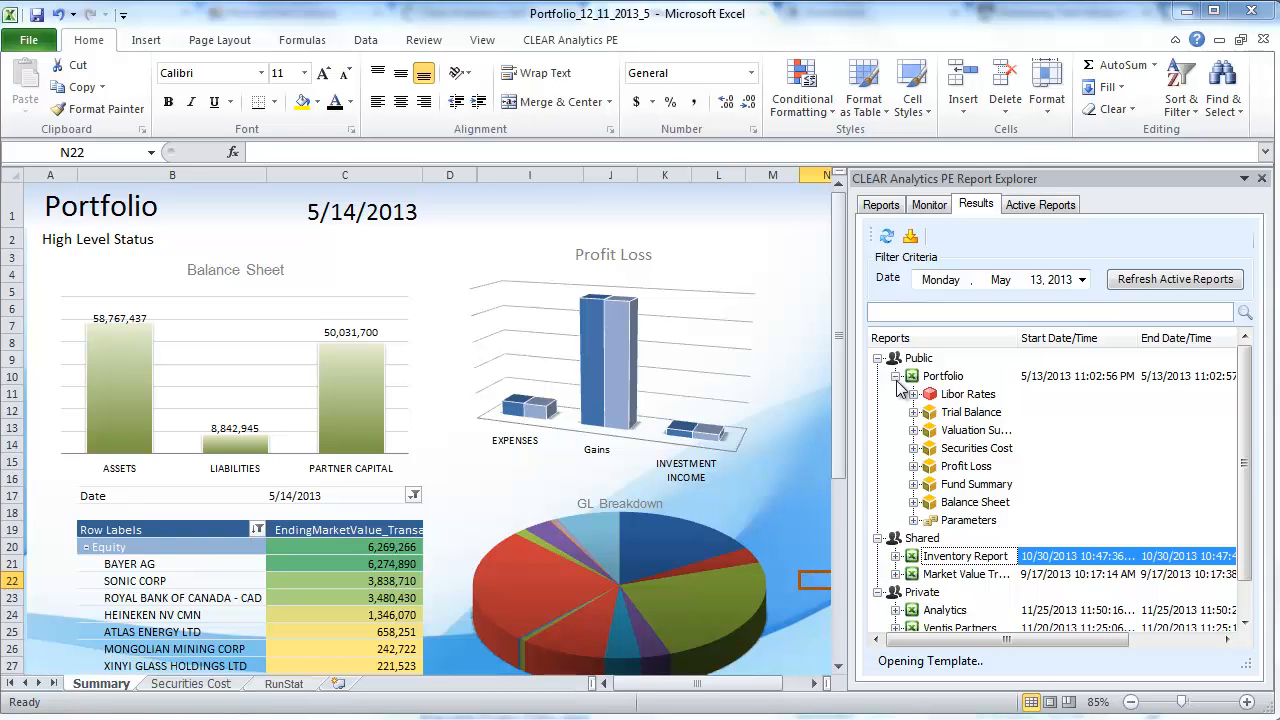
pyautogui.moveTo(934, 393)
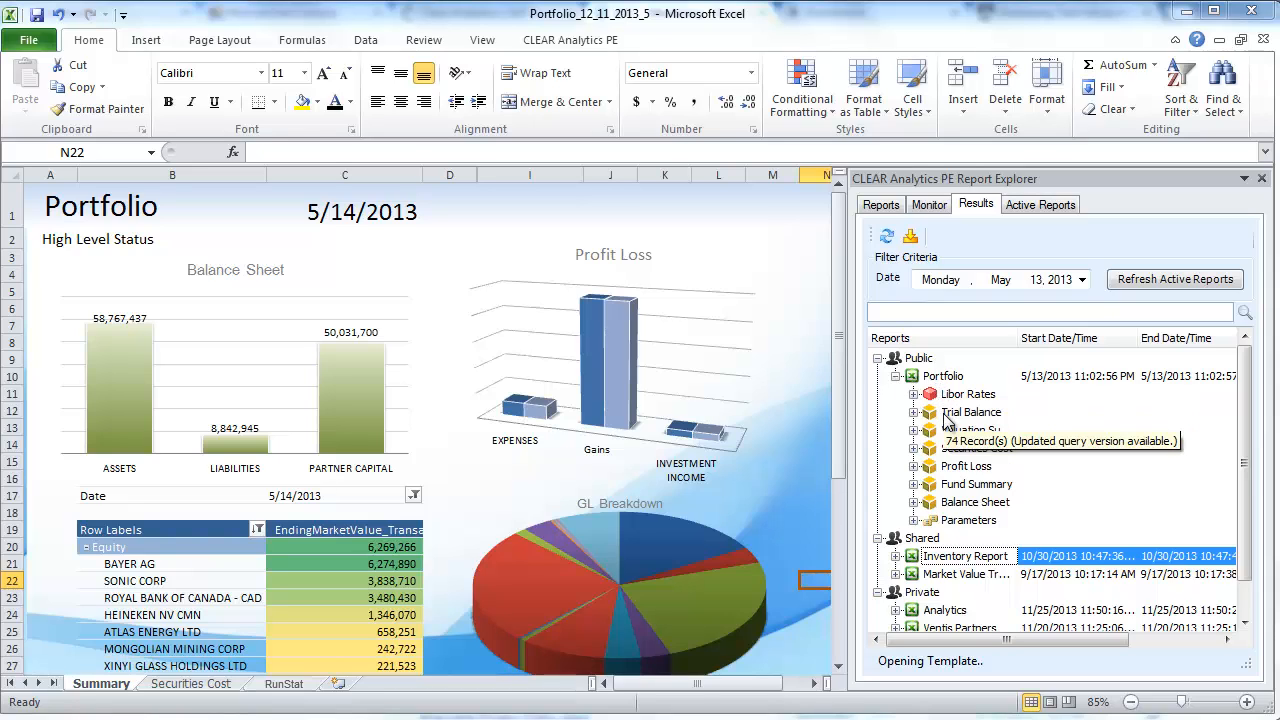
pyautogui.moveTo(948, 468)
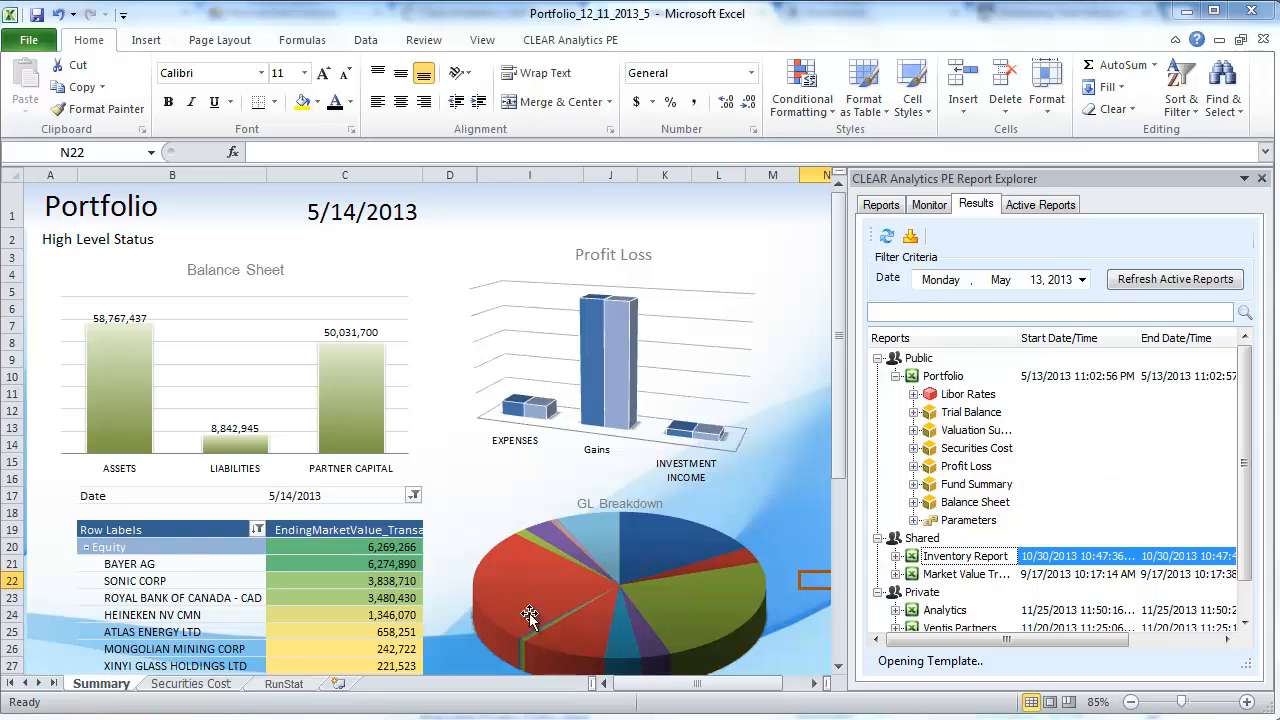
pyautogui.click(336, 685)
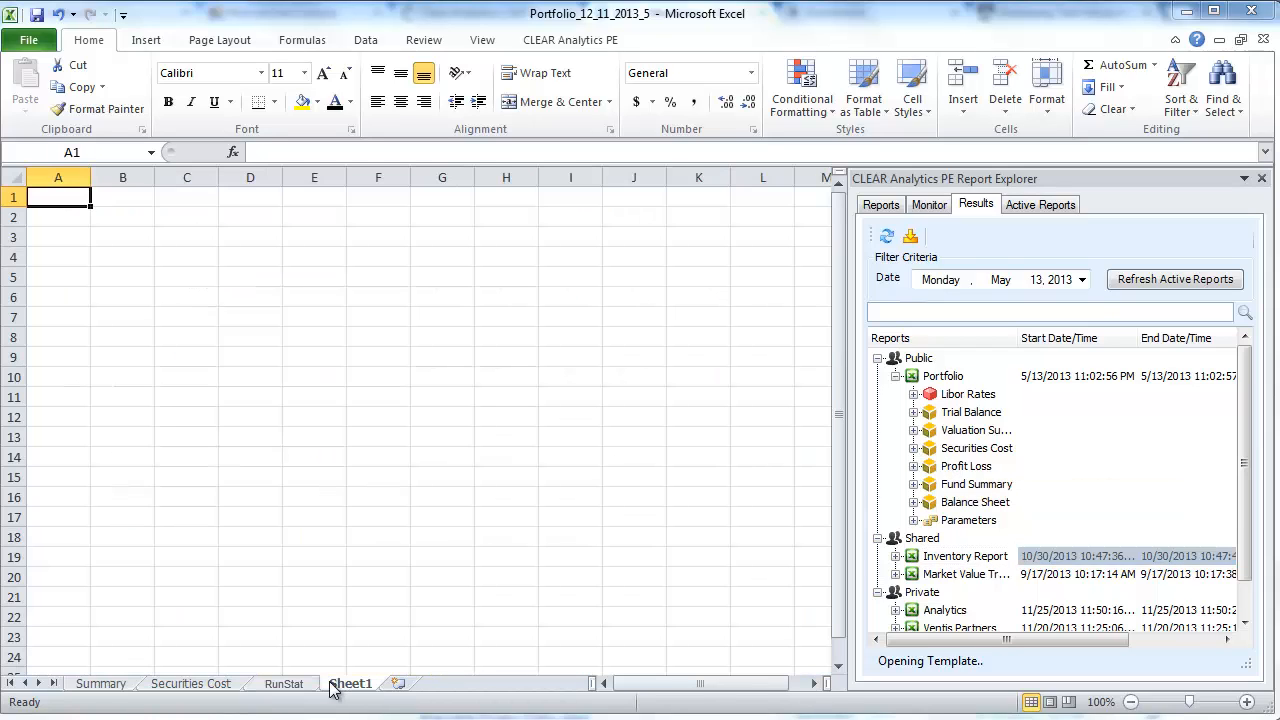
pyautogui.click(913, 412)
pyautogui.click(948, 432)
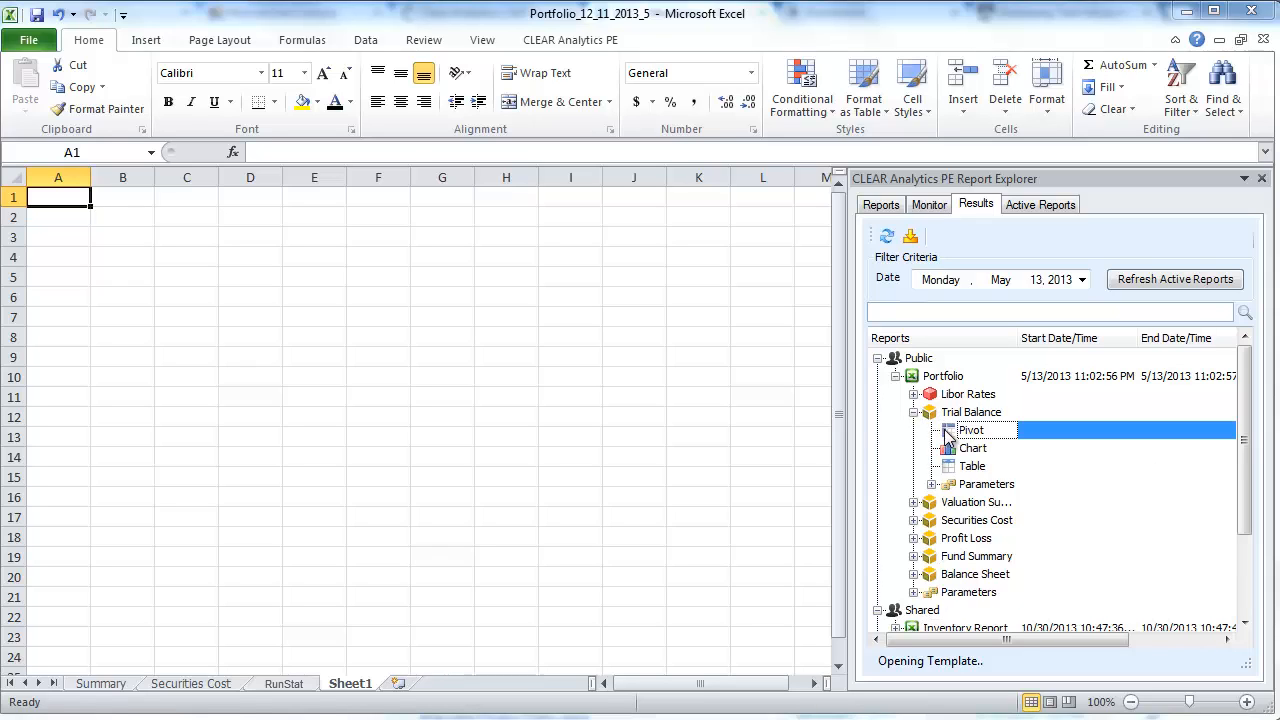
pyautogui.moveTo(945, 431); pyautogui.dragTo(104, 215)
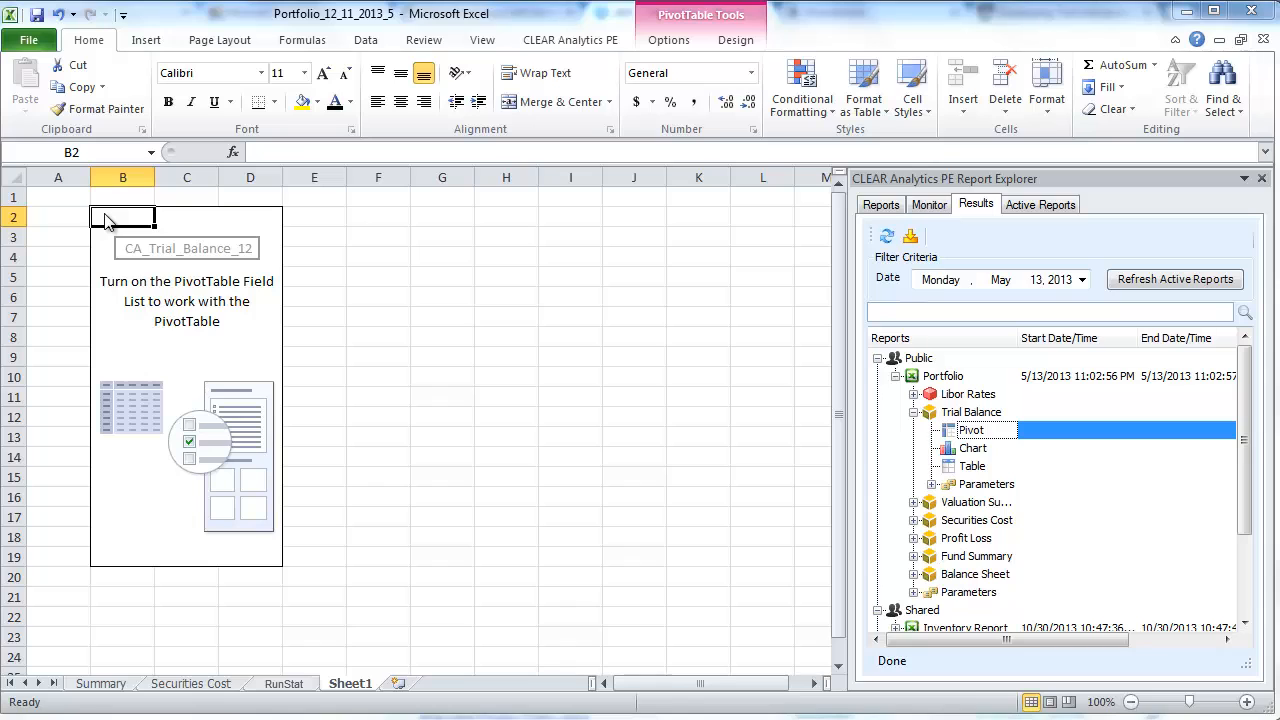
# - Lay out the Trial Balance pivot with AccountName as rows, CCY as columns and TransactionCCY_Amount as values, and fit column B to its contents
pyautogui.rightClick(108, 220)
pyautogui.click(187, 317)
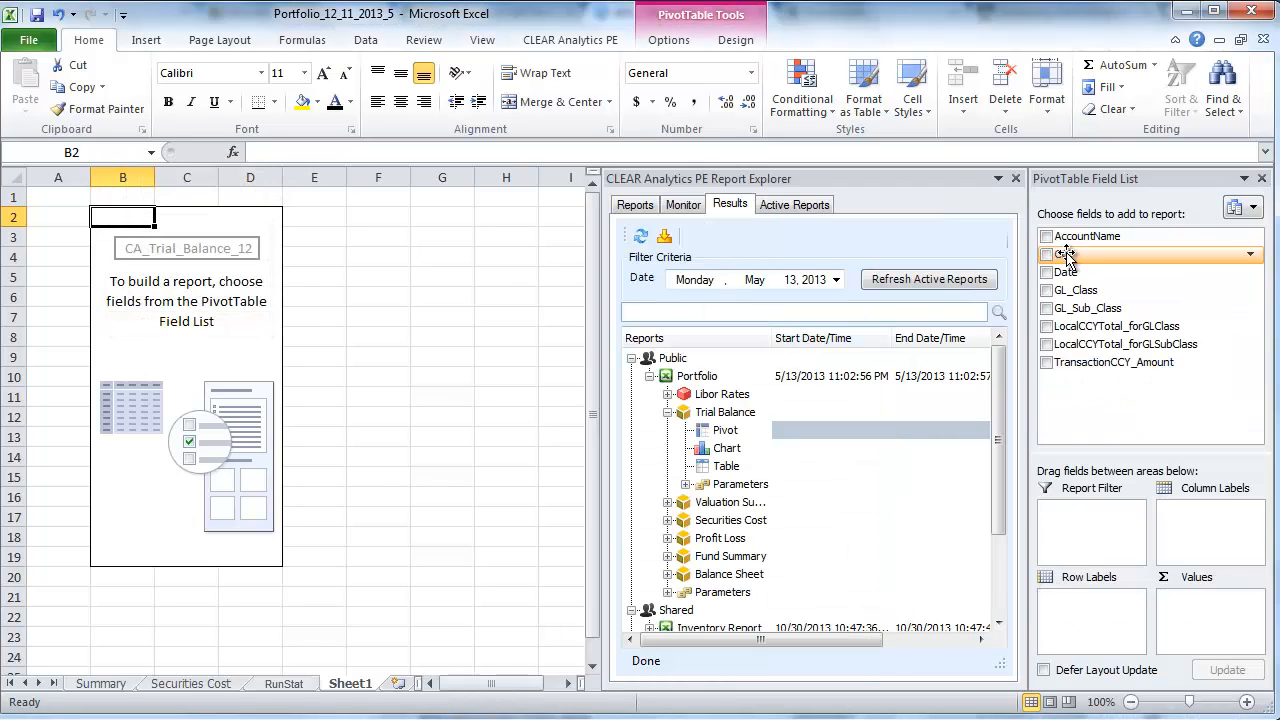
pyautogui.moveTo(1066, 256); pyautogui.dragTo(1110, 610)
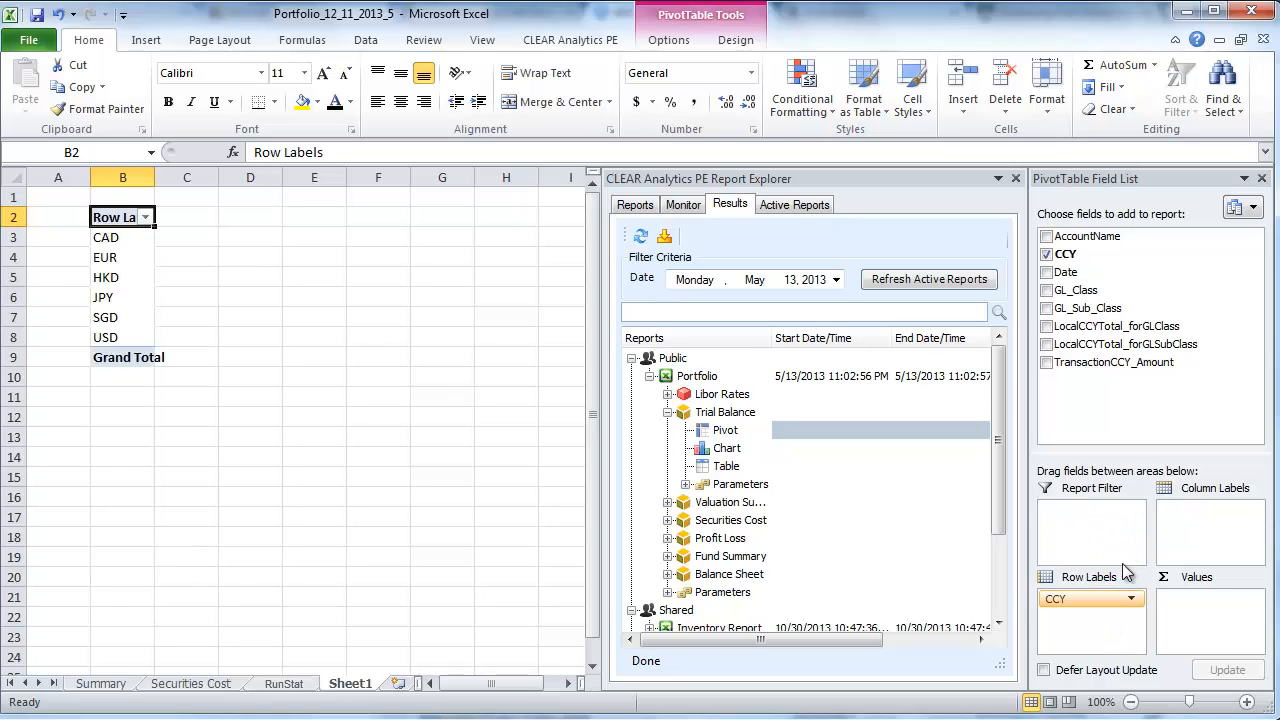
pyautogui.moveTo(1110, 362); pyautogui.dragTo(1212, 612)
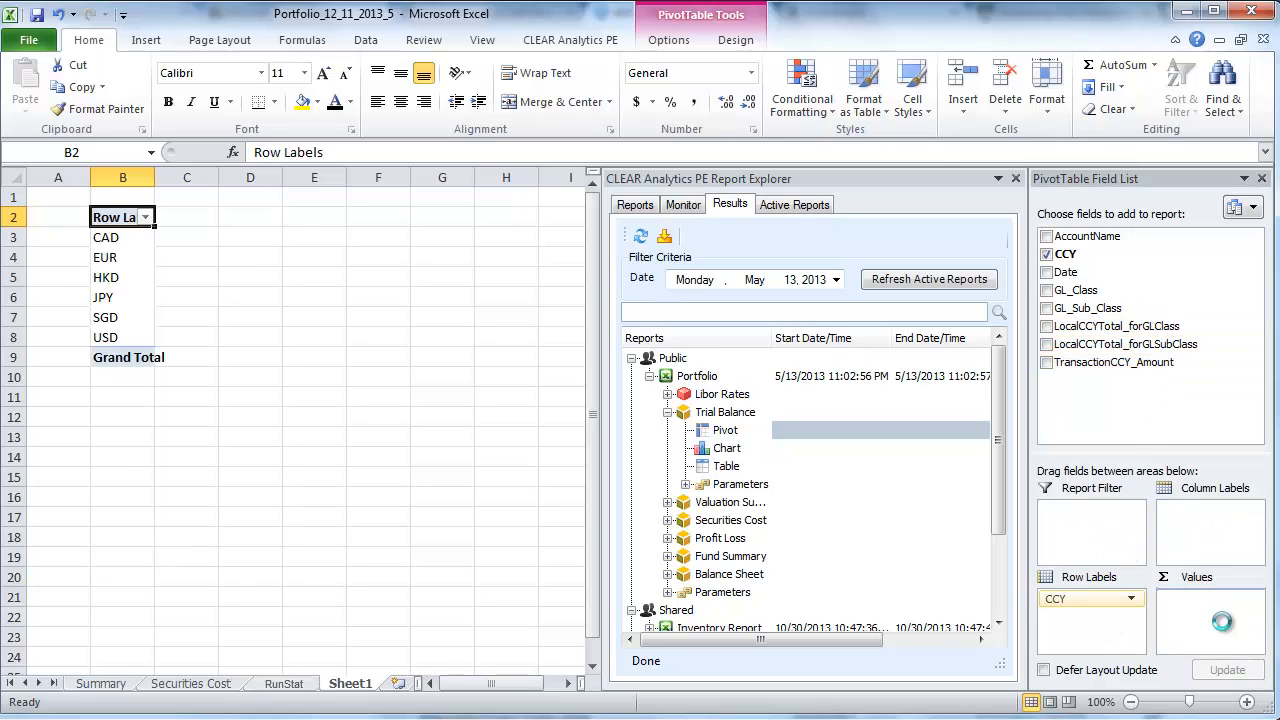
pyautogui.doubleClick(219, 186)
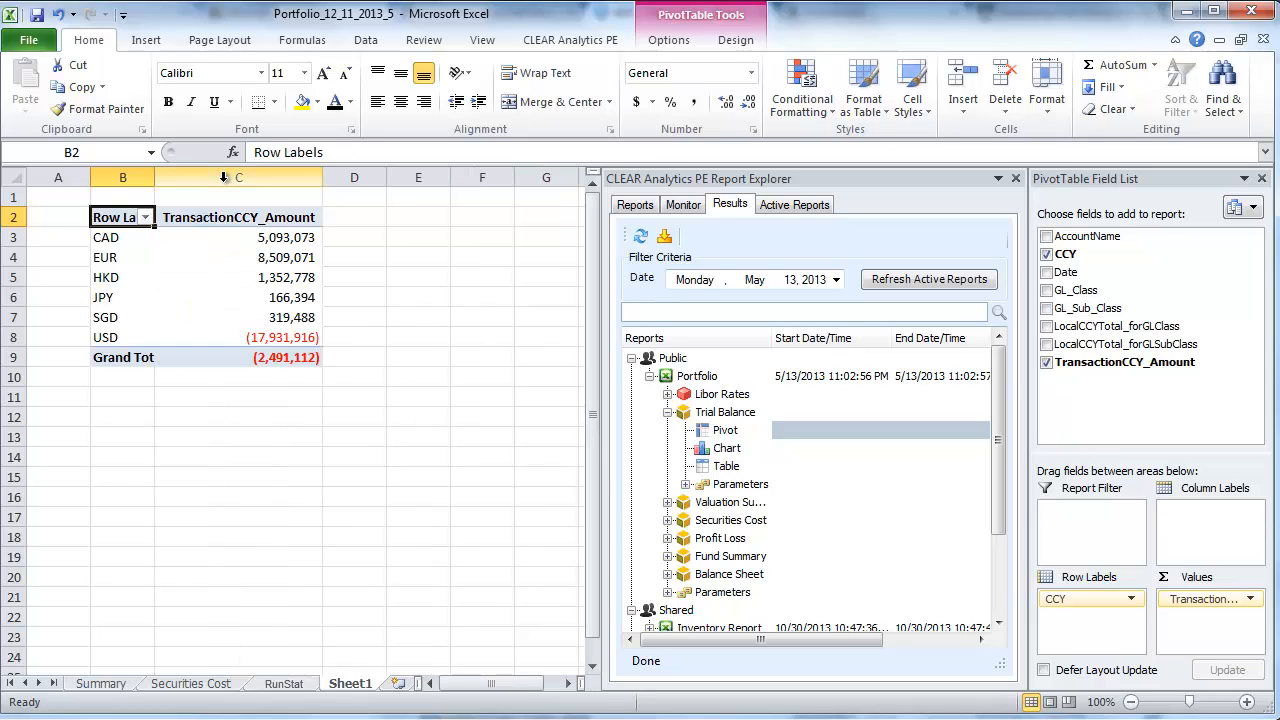
pyautogui.moveTo(1086, 237); pyautogui.dragTo(1208, 506)
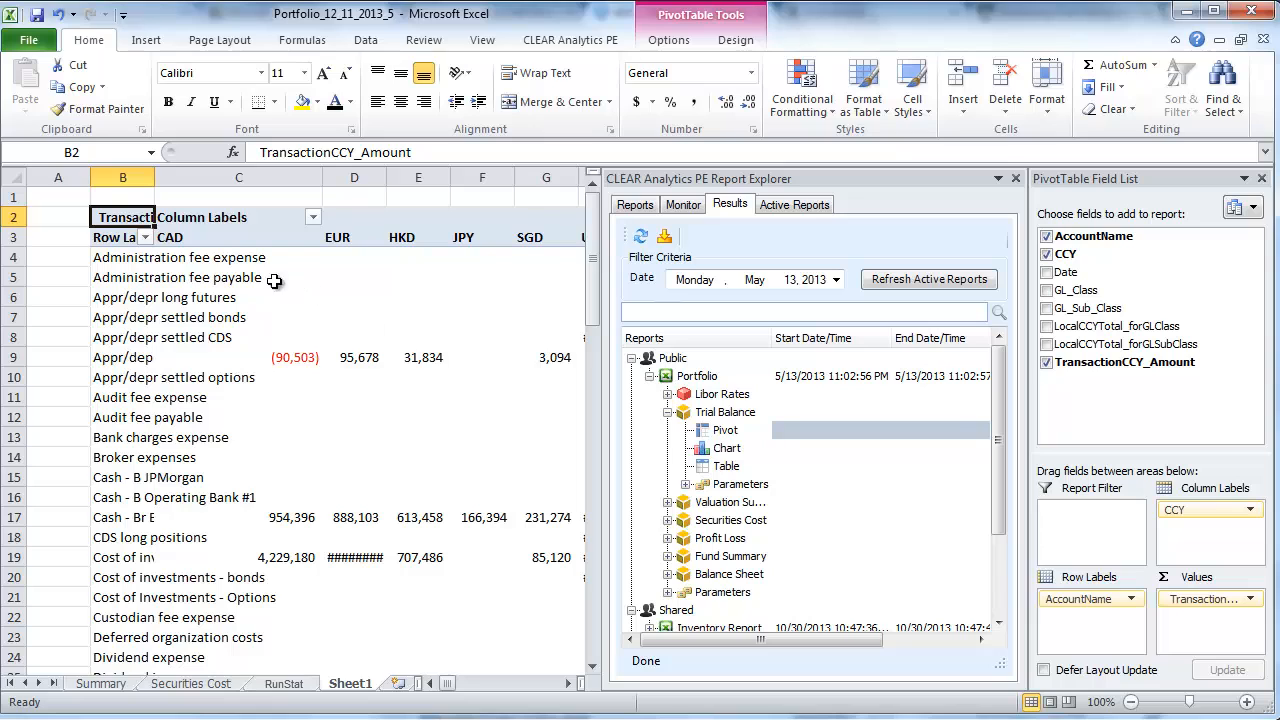
pyautogui.doubleClick(155, 176)
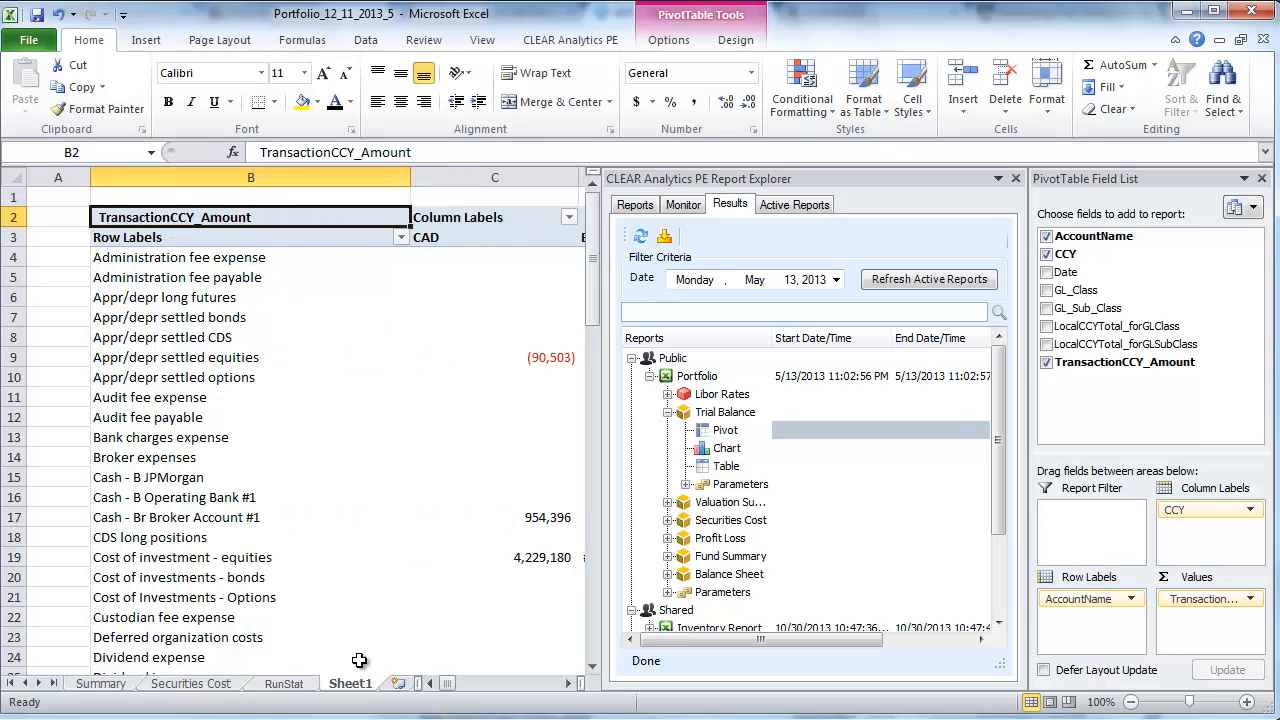
# - Insert the Portfolio result's Valuation Summary chart at cell B3 of a new worksheet, with Allocation_Base as values and Investor as axis field
pyautogui.click(397, 686)
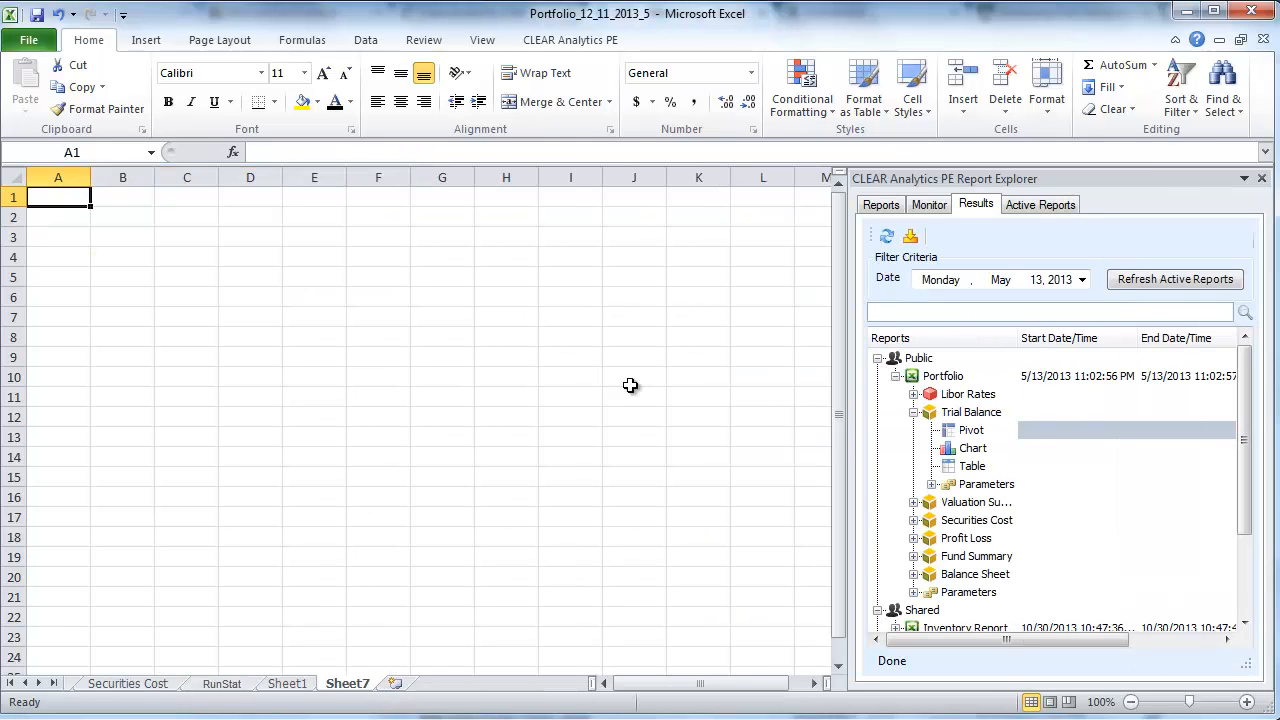
pyautogui.click(913, 502)
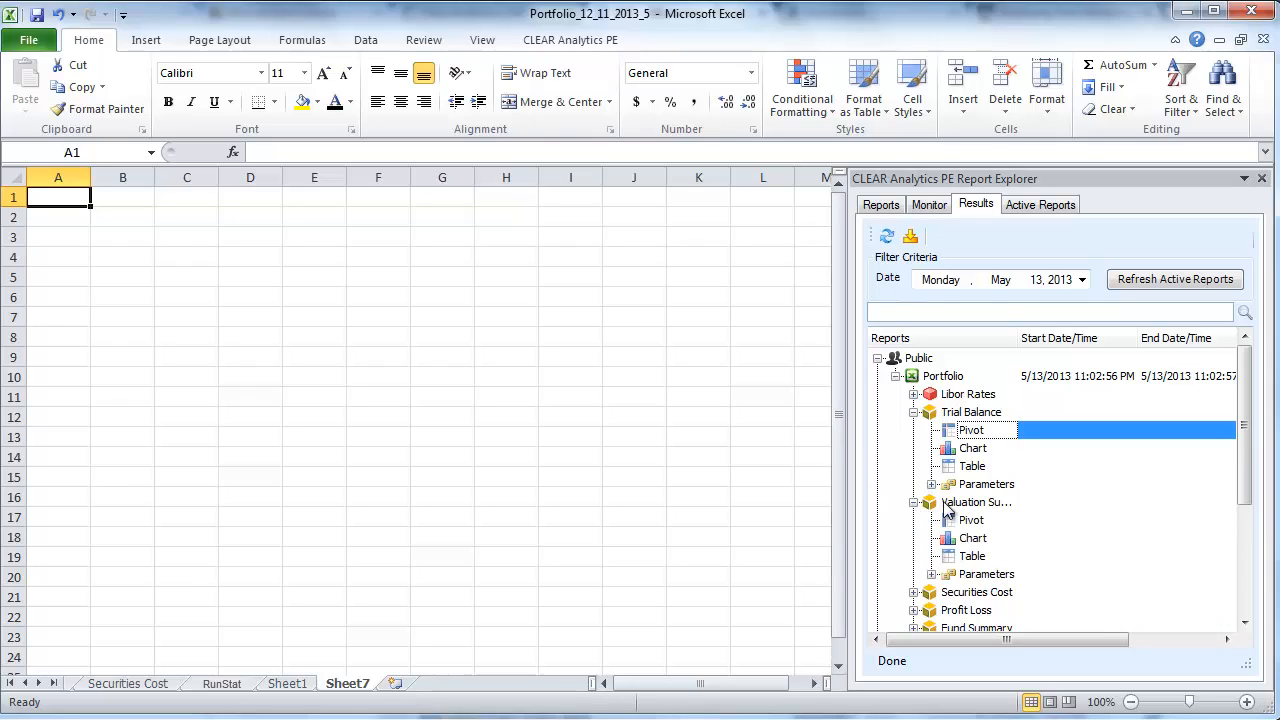
pyautogui.moveTo(1017, 338); pyautogui.dragTo(1064, 338)
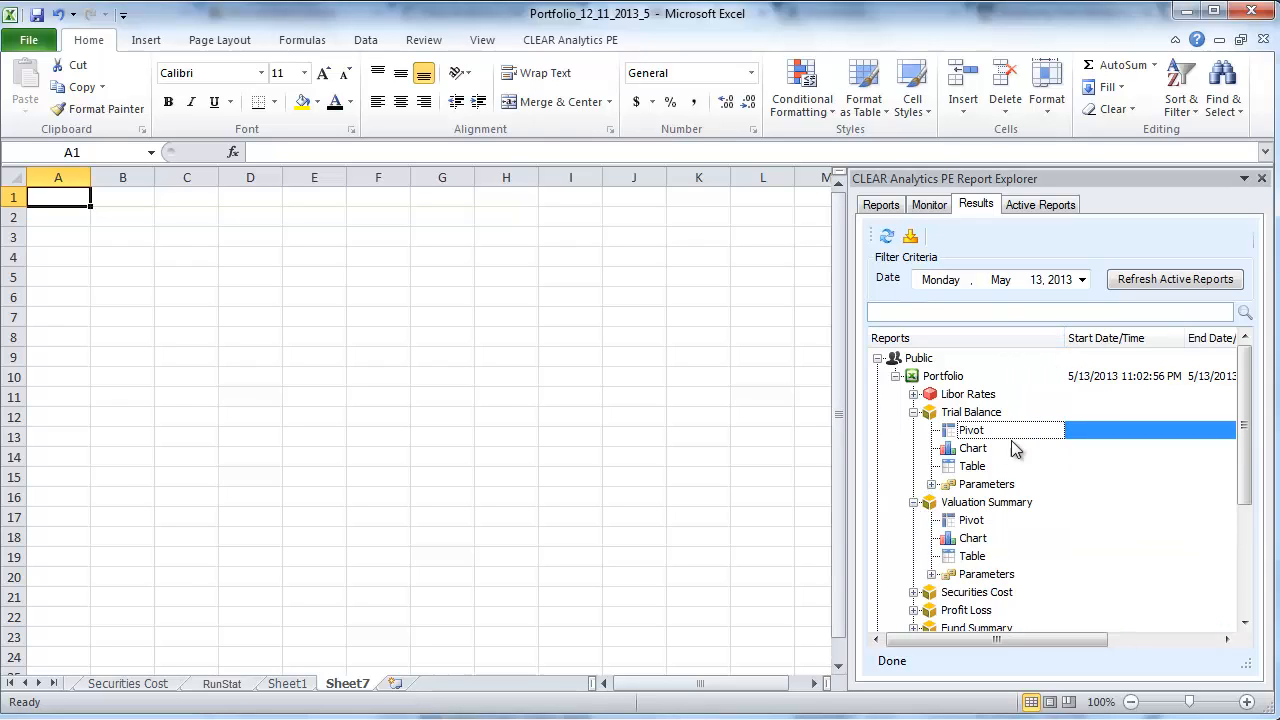
pyautogui.click(970, 538)
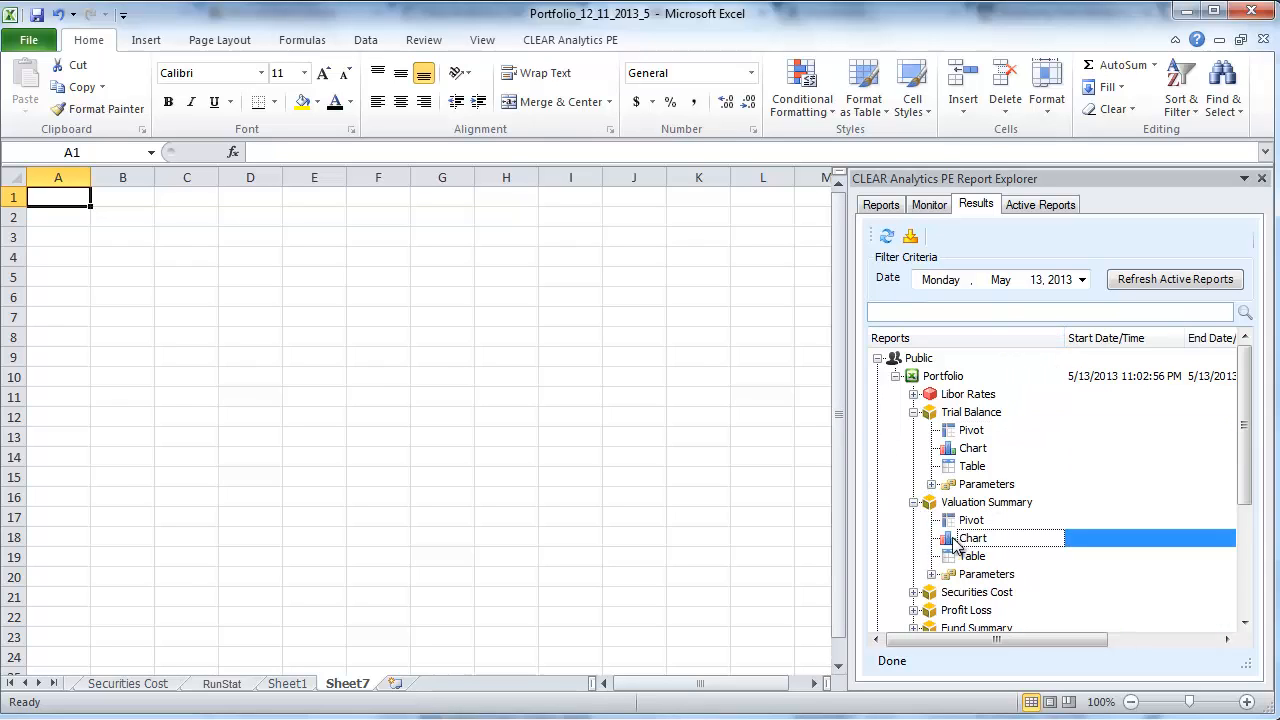
pyautogui.click(128, 243)
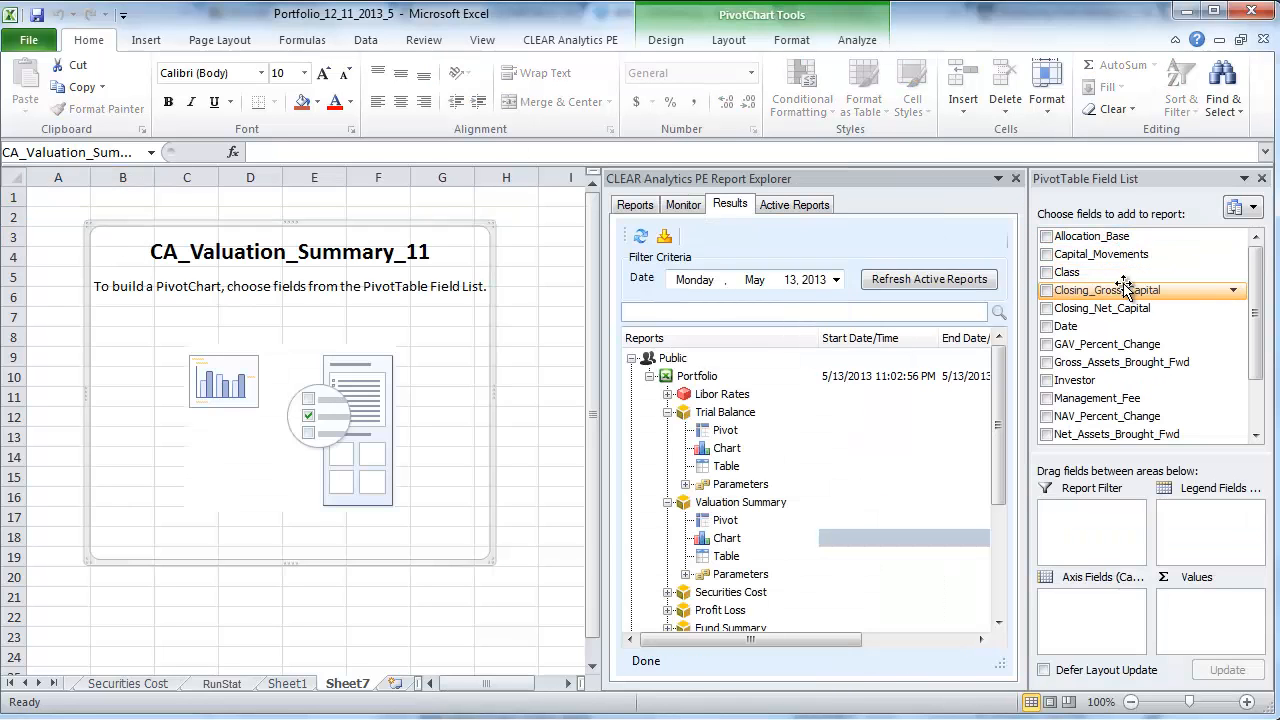
pyautogui.moveTo(1113, 237); pyautogui.dragTo(1200, 640)
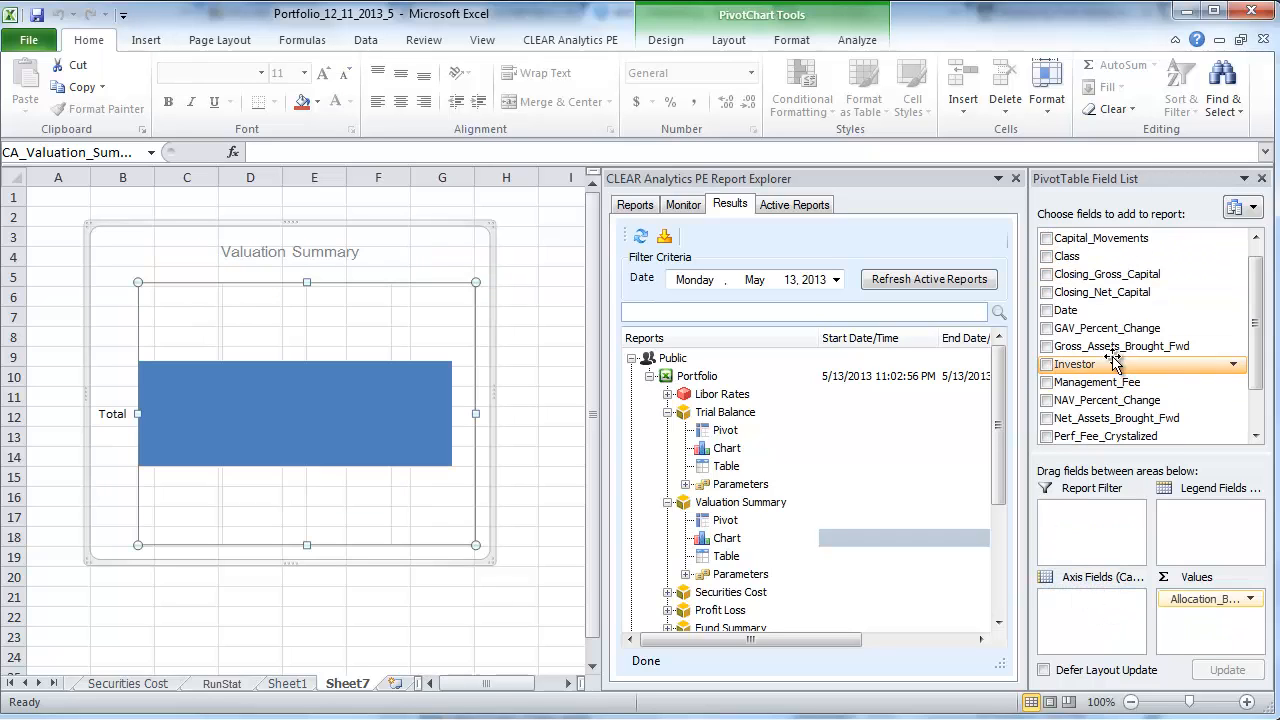
pyautogui.moveTo(1110, 364); pyautogui.dragTo(1106, 626)
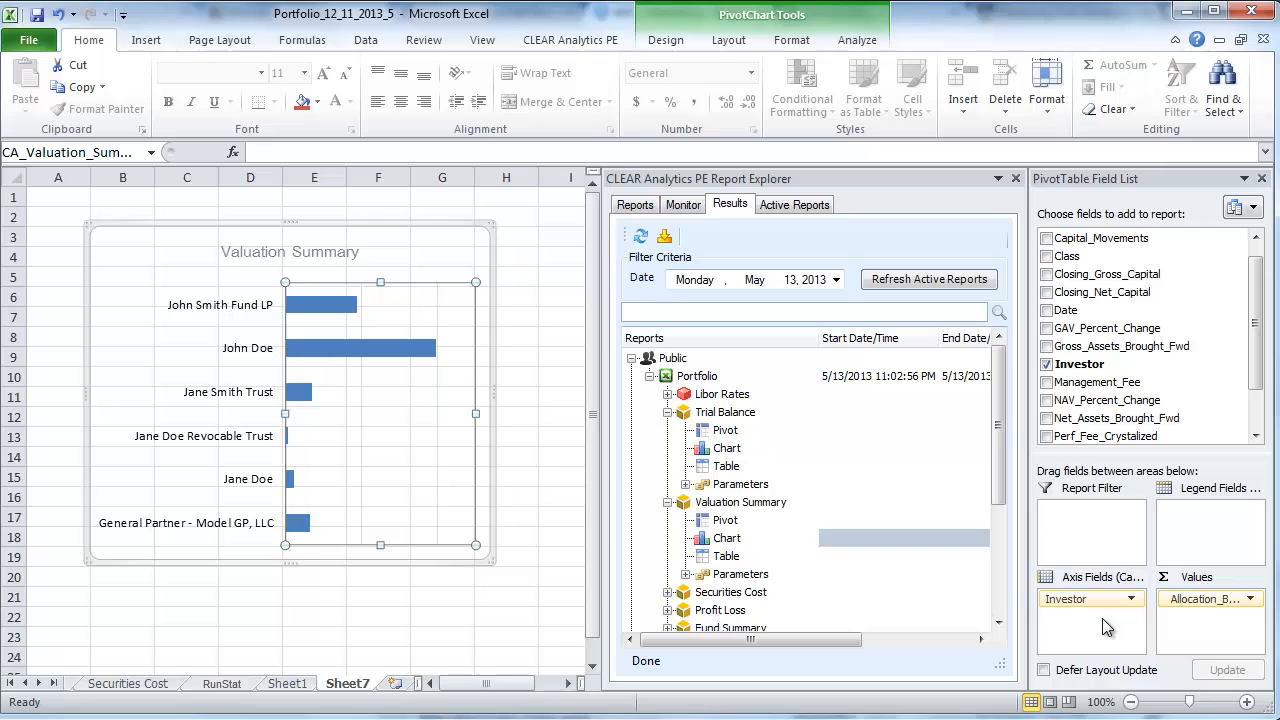
# - Change the Valuation Summary chart to a basic pie and shrink it into the worksheet's upper-left corner, above row 12
pyautogui.click(790, 18)
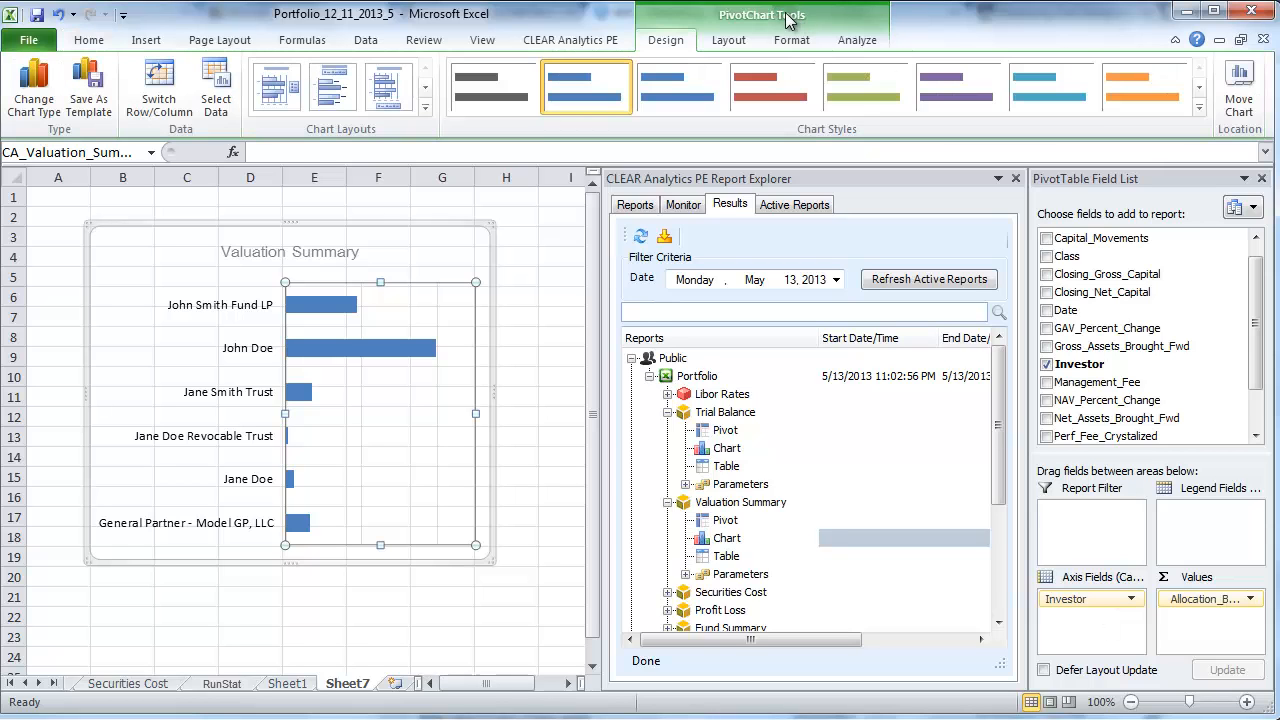
pyautogui.click(34, 100)
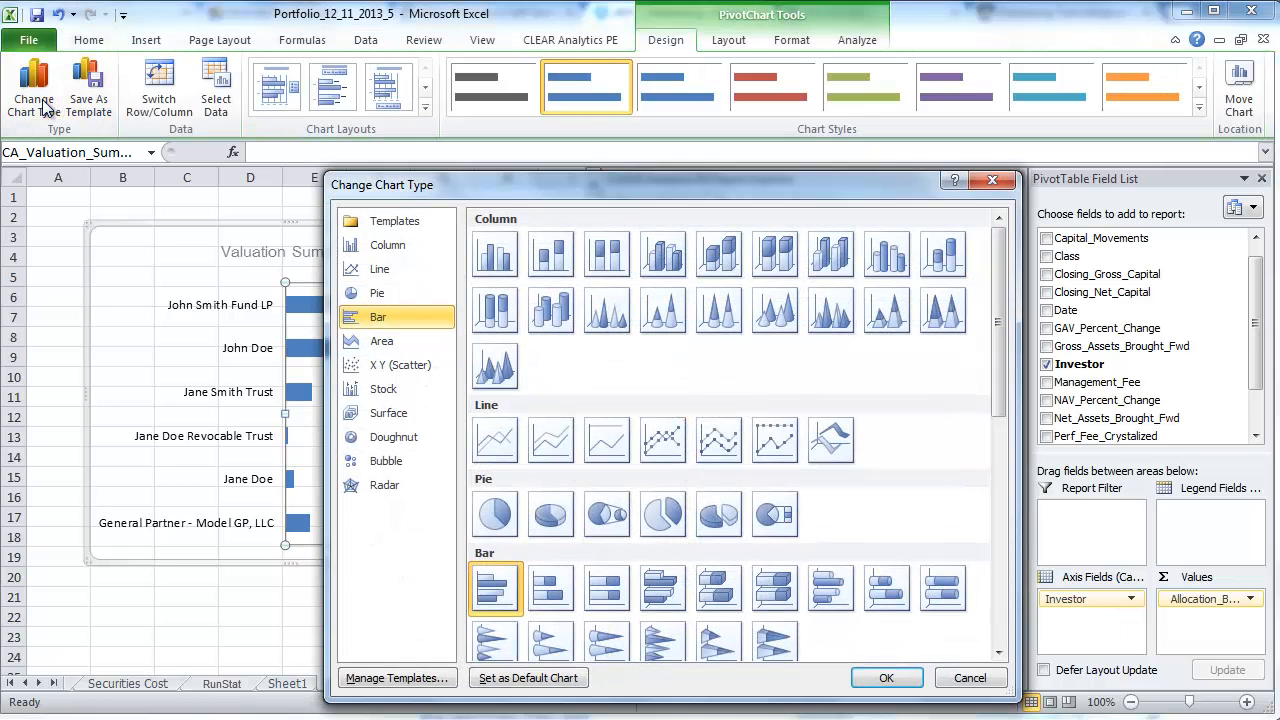
pyautogui.click(493, 526)
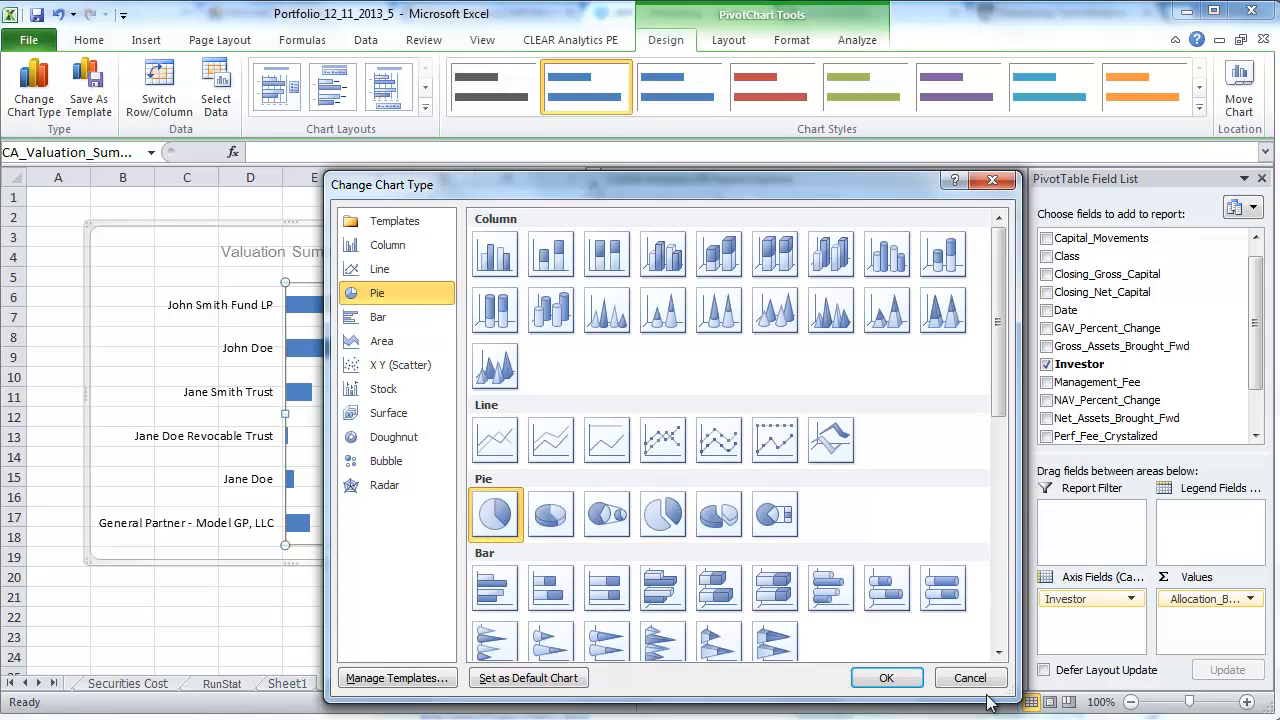
pyautogui.click(886, 678)
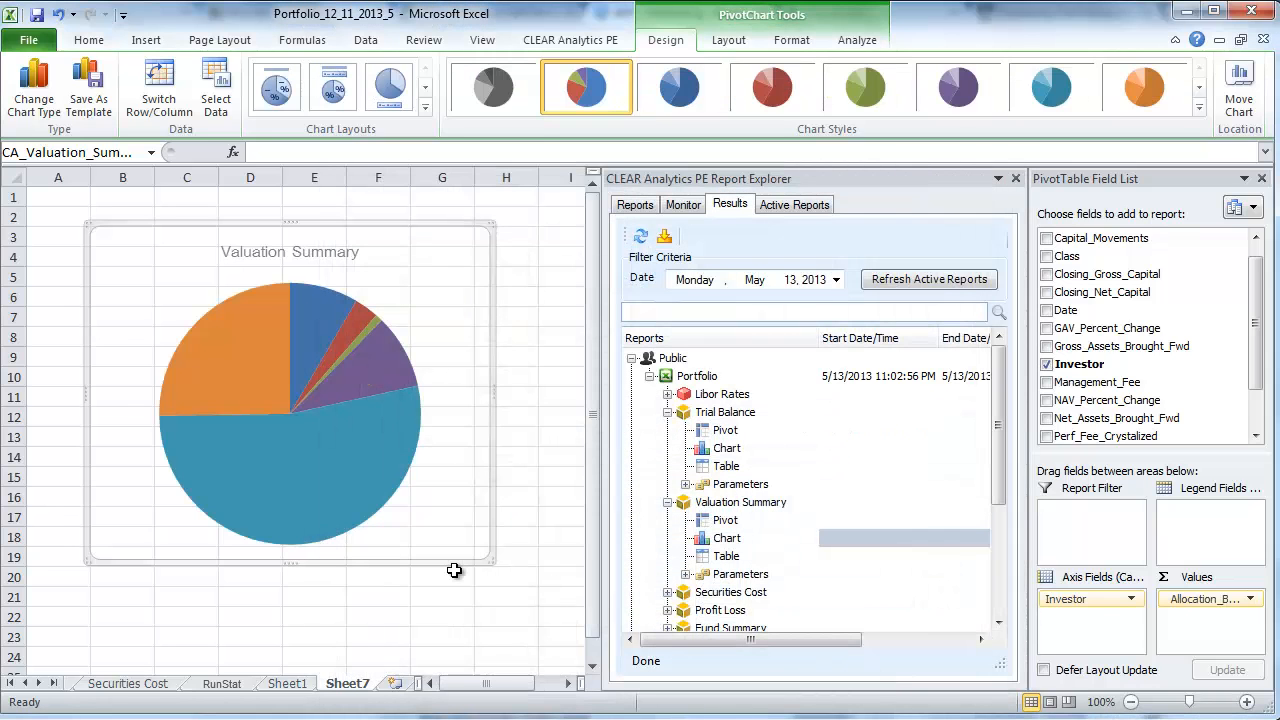
pyautogui.moveTo(491, 559); pyautogui.dragTo(369, 449)
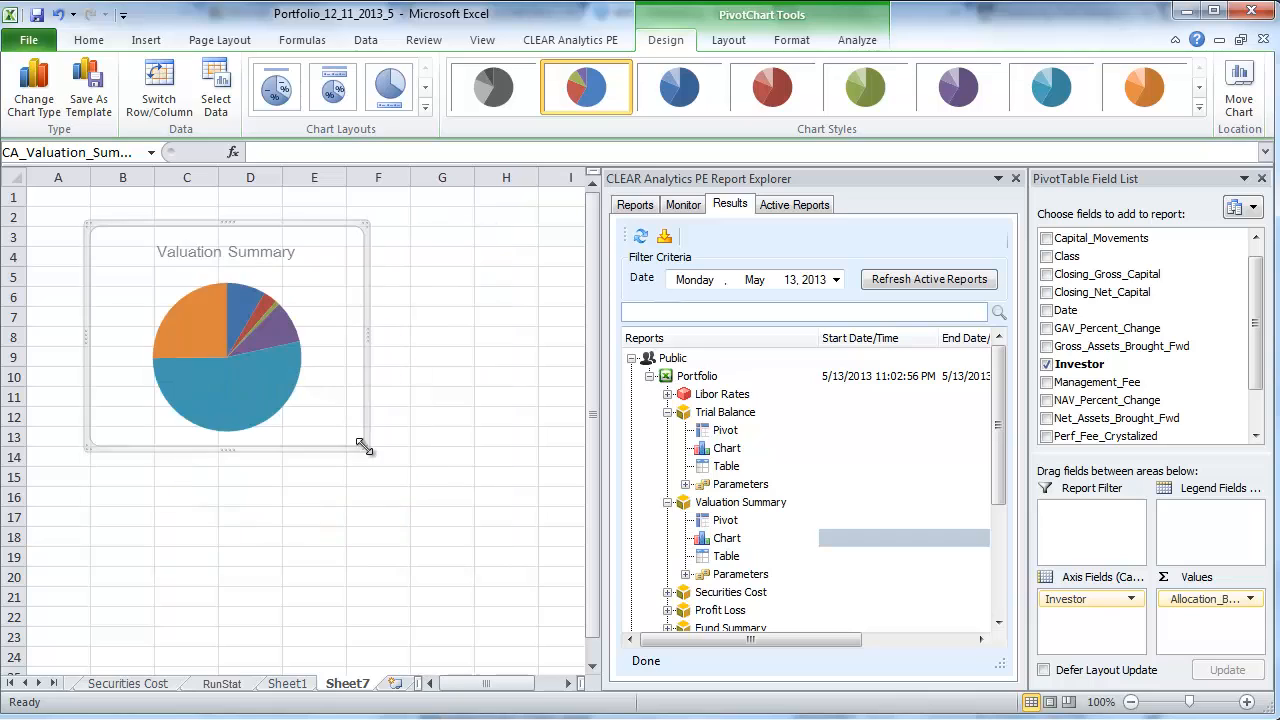
pyautogui.moveTo(323, 334); pyautogui.dragTo(278, 300)
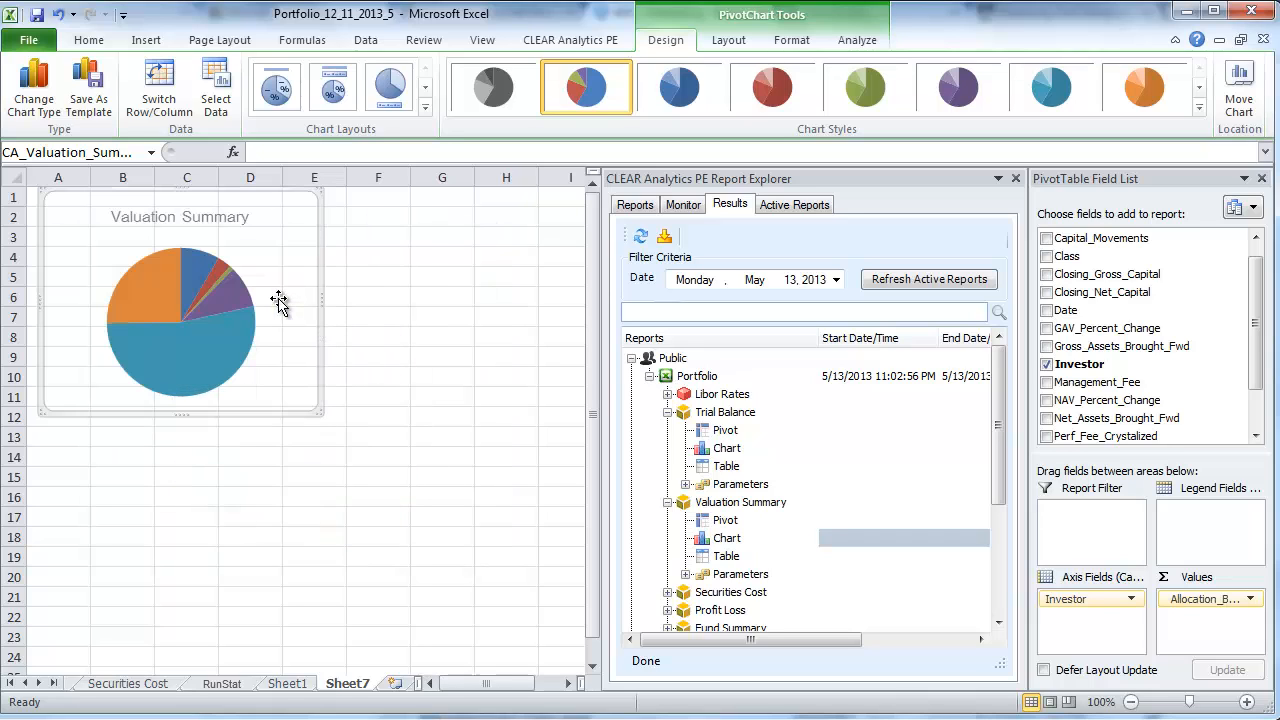
# - Insert the Portfolio result's Profit Loss table at cell B14, below the pie chart
pyautogui.click(668, 412)
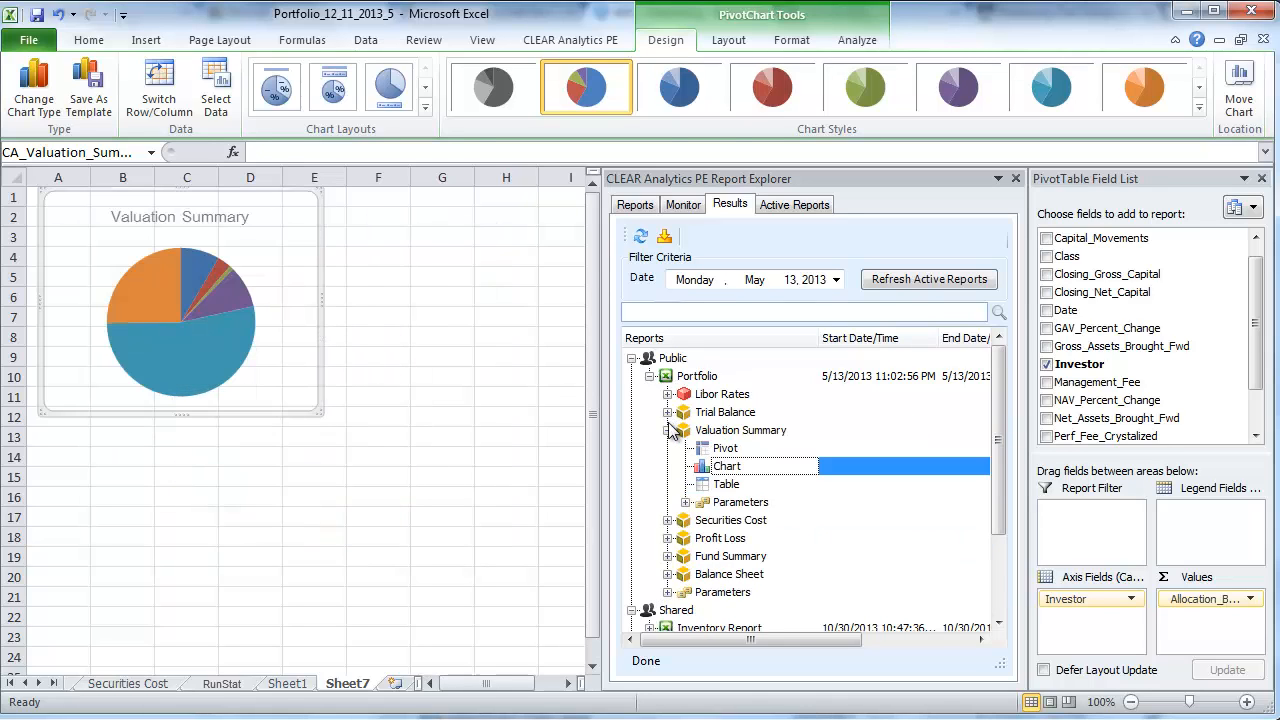
pyautogui.click(668, 431)
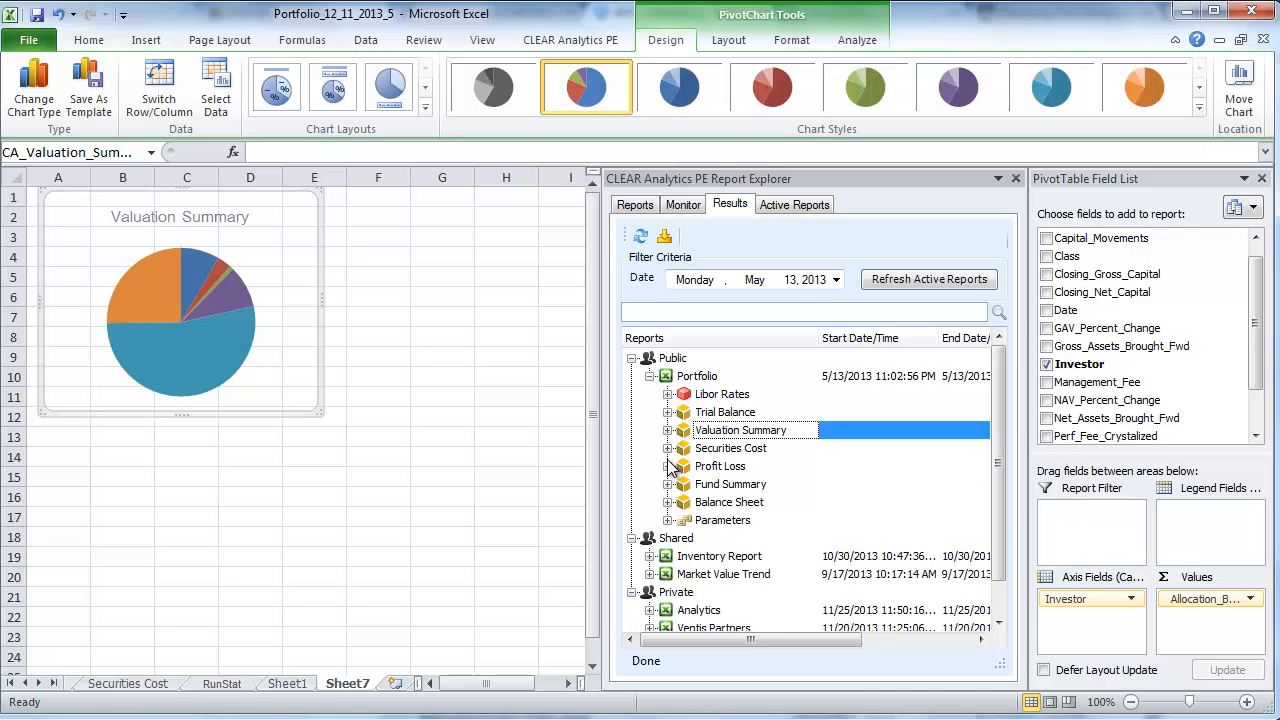
pyautogui.click(668, 466)
pyautogui.click(708, 524)
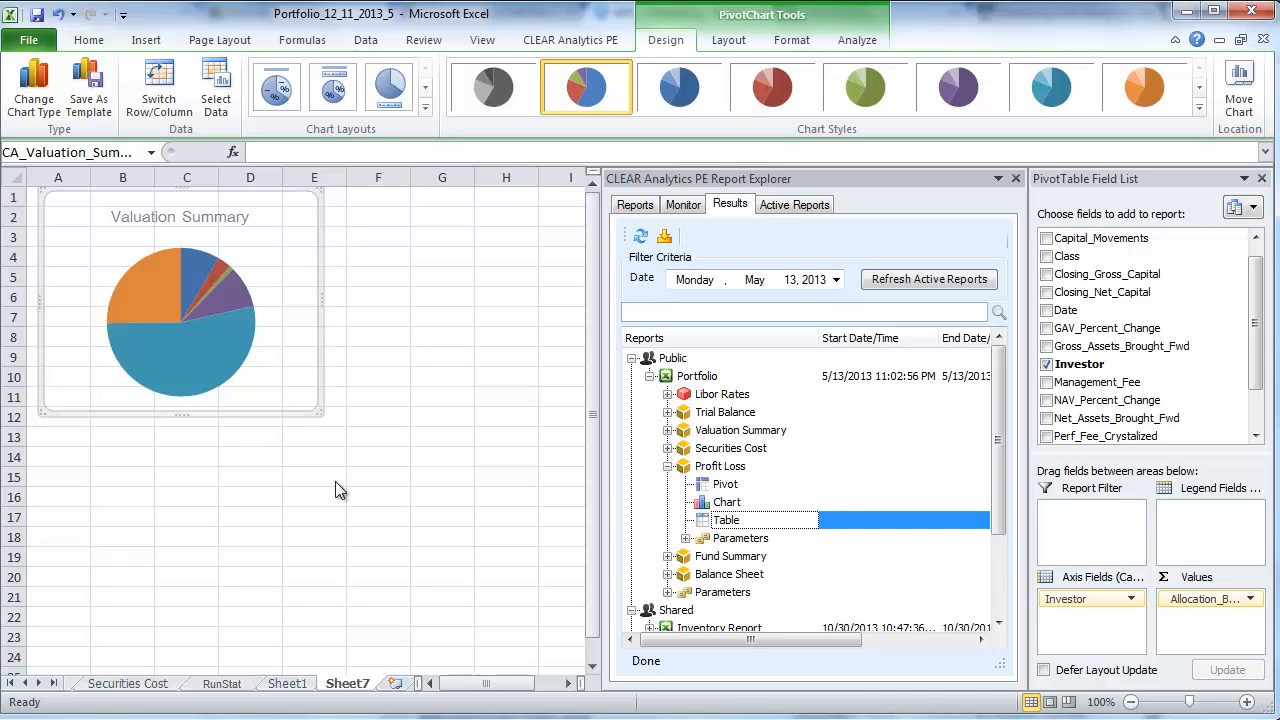
pyautogui.moveTo(160, 454); pyautogui.dragTo(131, 457)
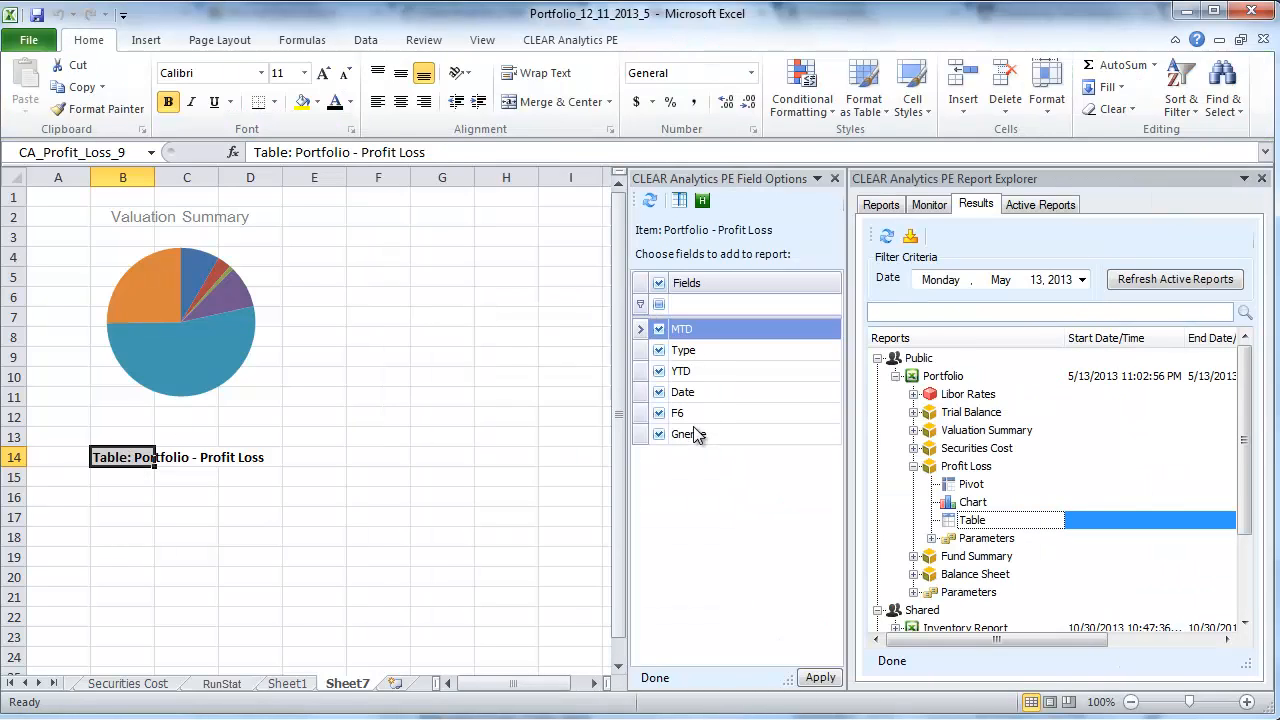
# - Apply the Profit Loss table's fields in the order Date, YTD, MTD, Type, Gnenre, F6, and widen column B to fit the dates
pyautogui.moveTo(695, 394); pyautogui.dragTo(703, 340)
pyautogui.moveTo(703, 395); pyautogui.dragTo(703, 352)
pyautogui.moveTo(684, 414); pyautogui.dragTo(694, 441)
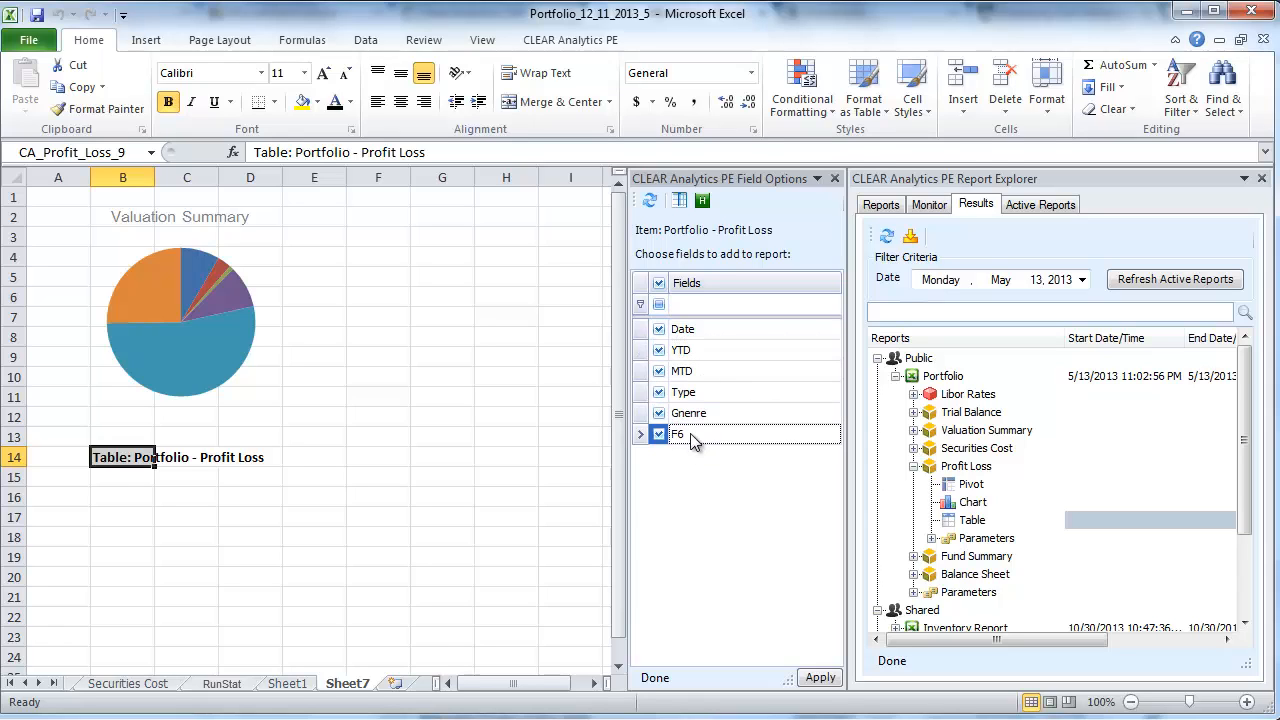
pyautogui.click(818, 679)
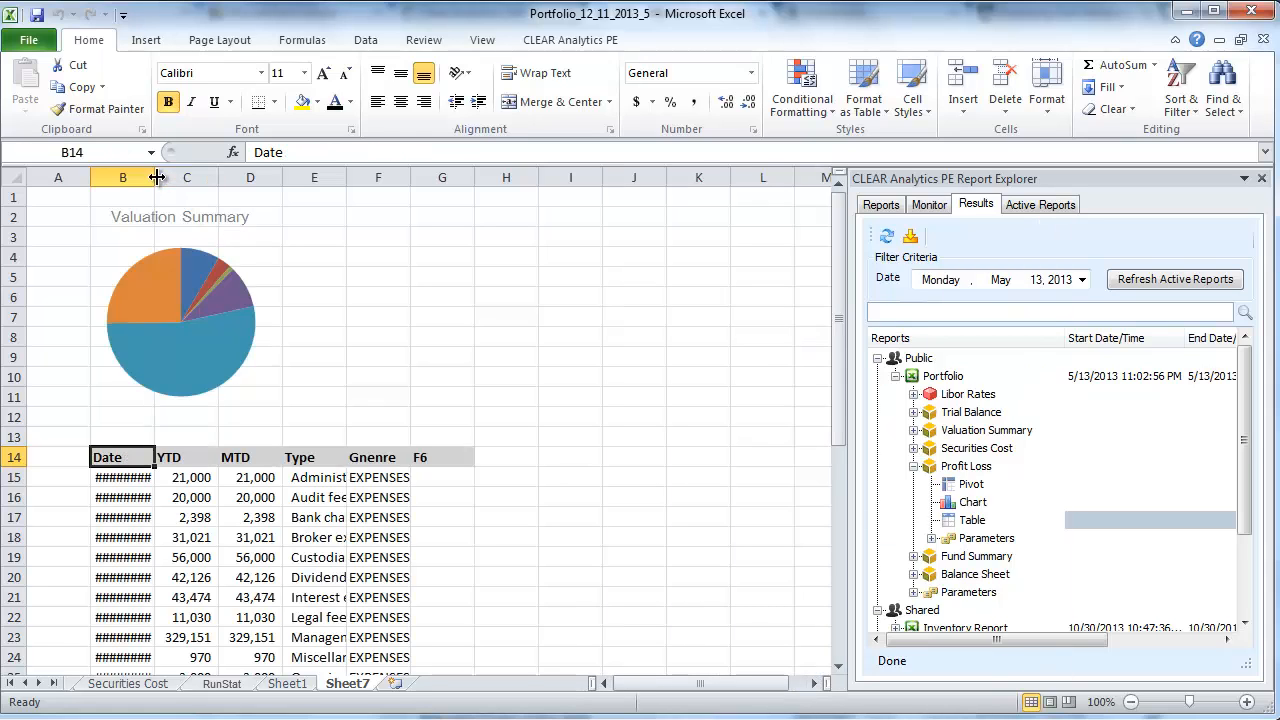
pyautogui.moveTo(155, 177); pyautogui.dragTo(201, 173)
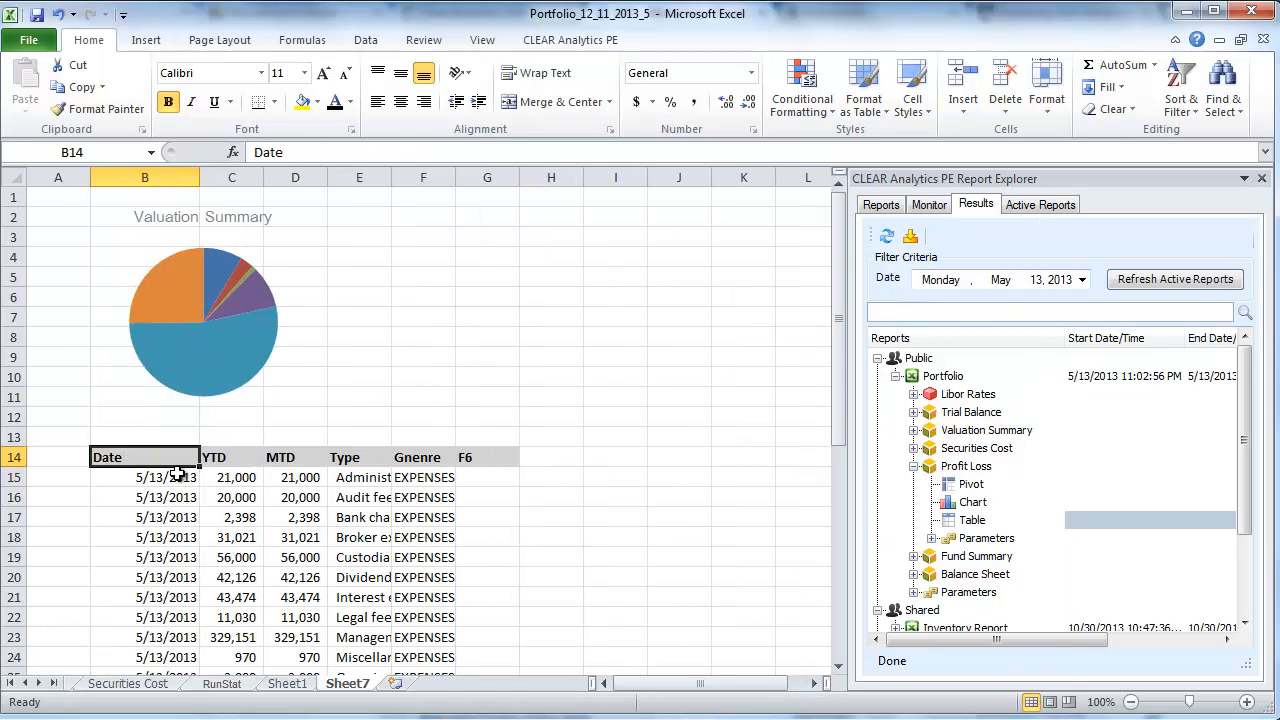
pyautogui.click(171, 517)
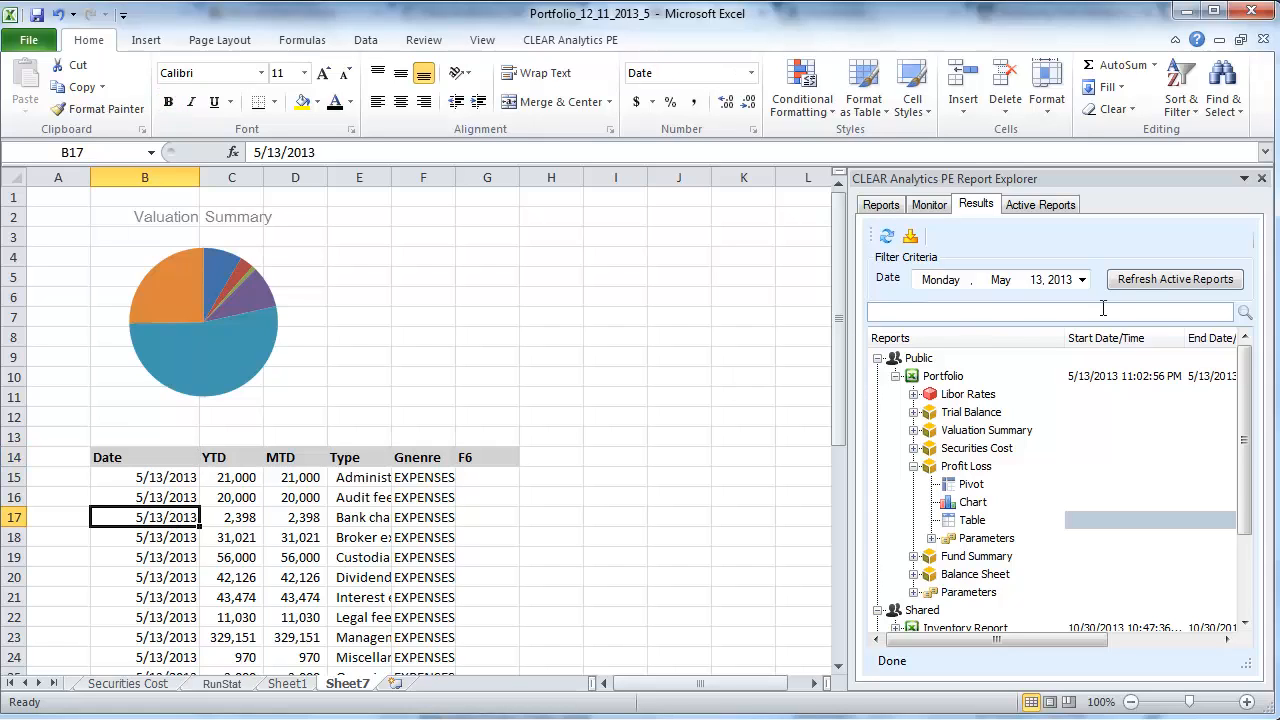
# - Set the results date to May 14, 2013 and refresh the active reports
pyautogui.click(1082, 279)
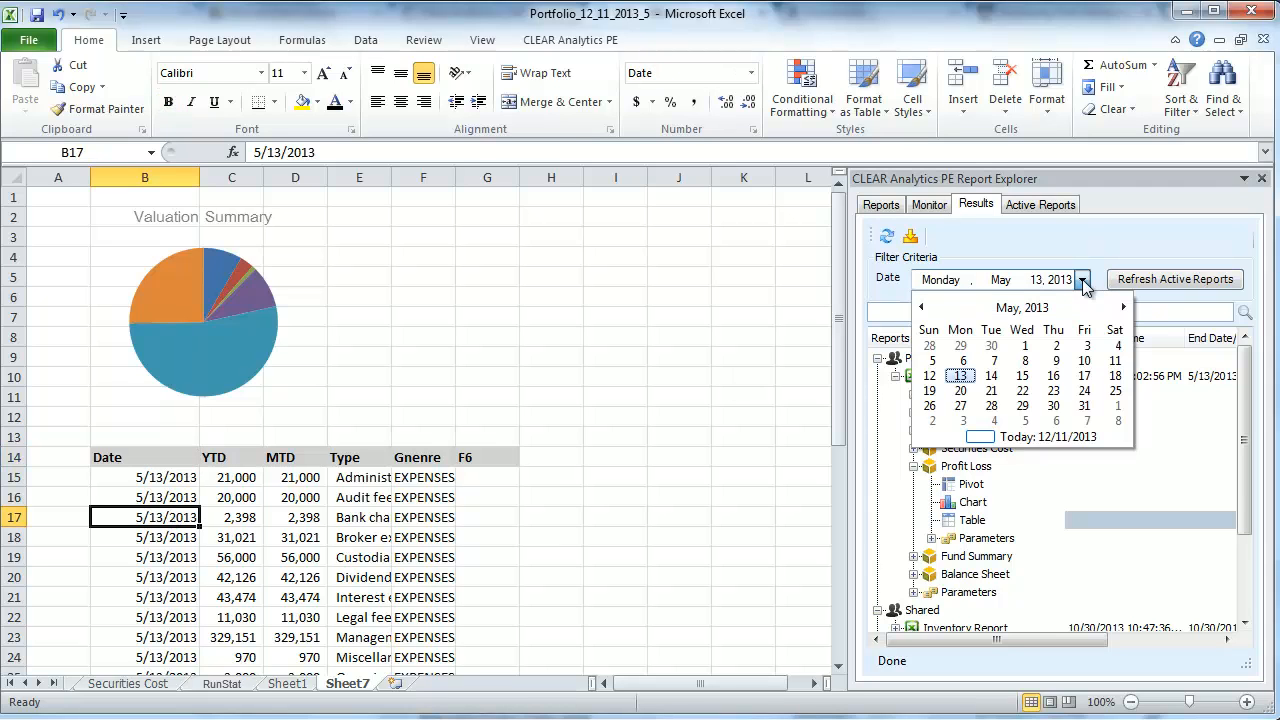
pyautogui.click(991, 375)
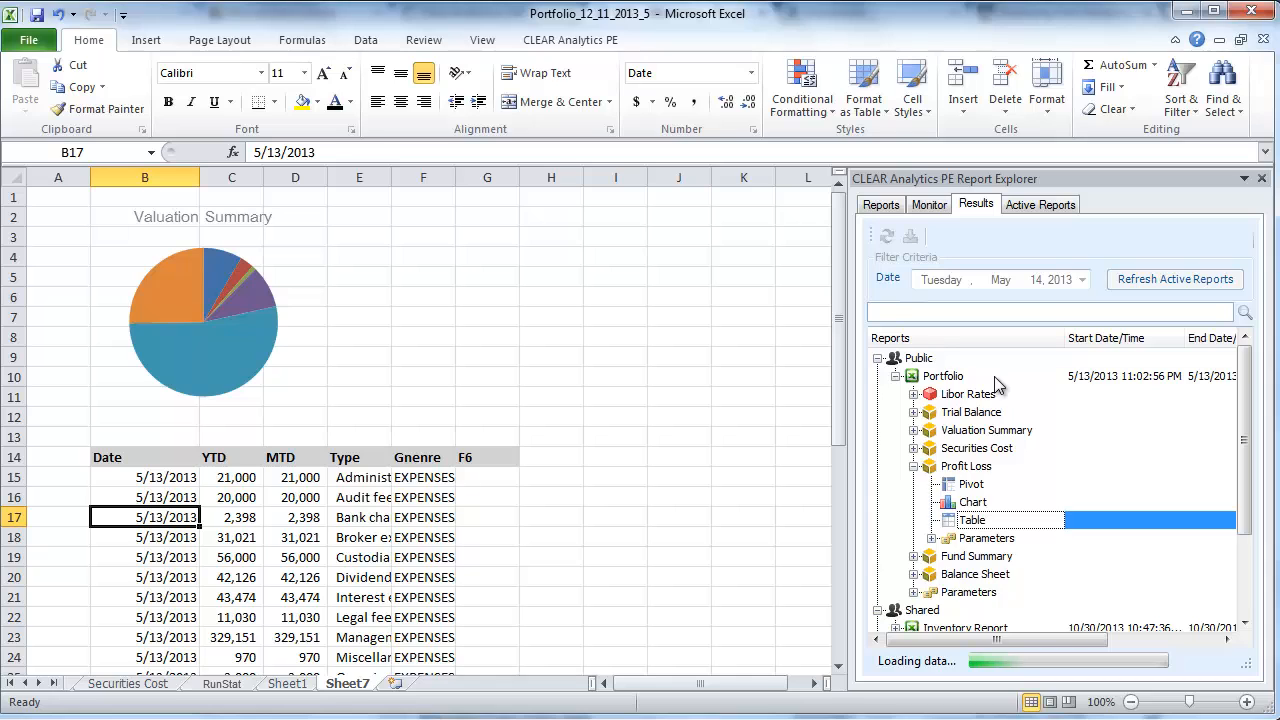
pyautogui.click(1140, 281)
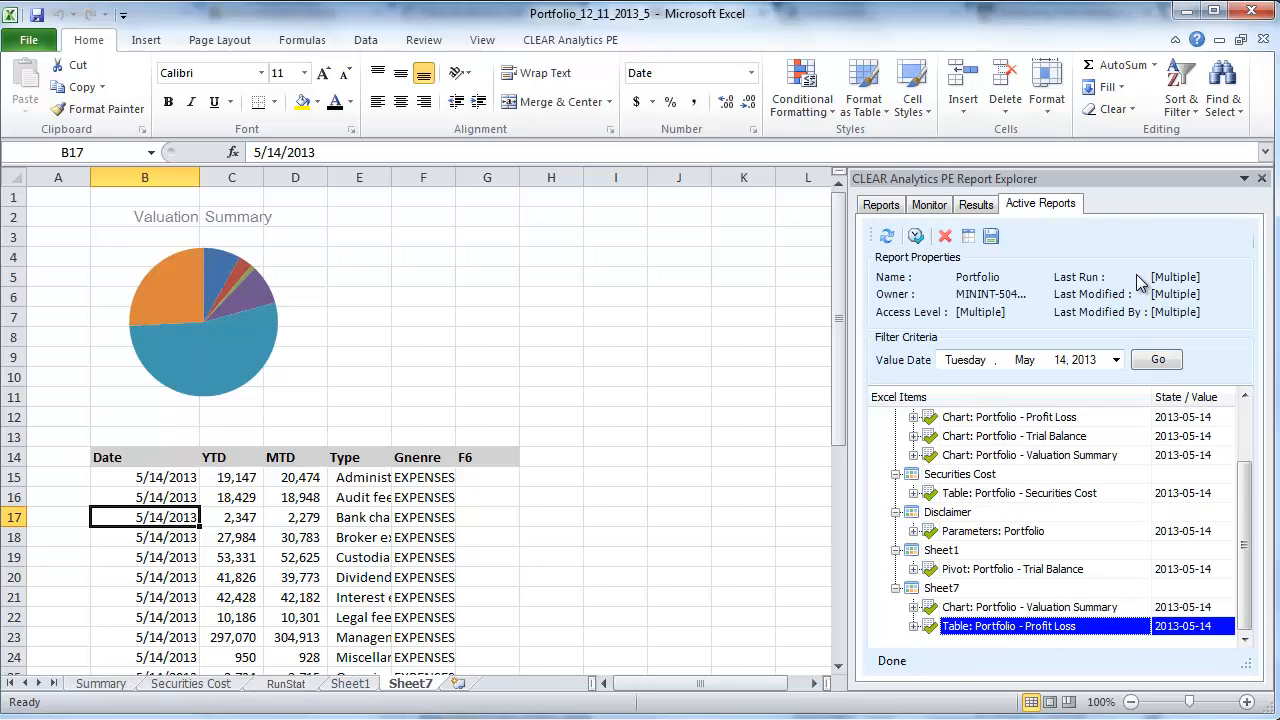
# - Check the refreshed data and dates in the Profit Loss table, the Trial Balance pivot, the RunStat sheet and the Summary sheet
pyautogui.moveTo(180, 477); pyautogui.dragTo(183, 597)
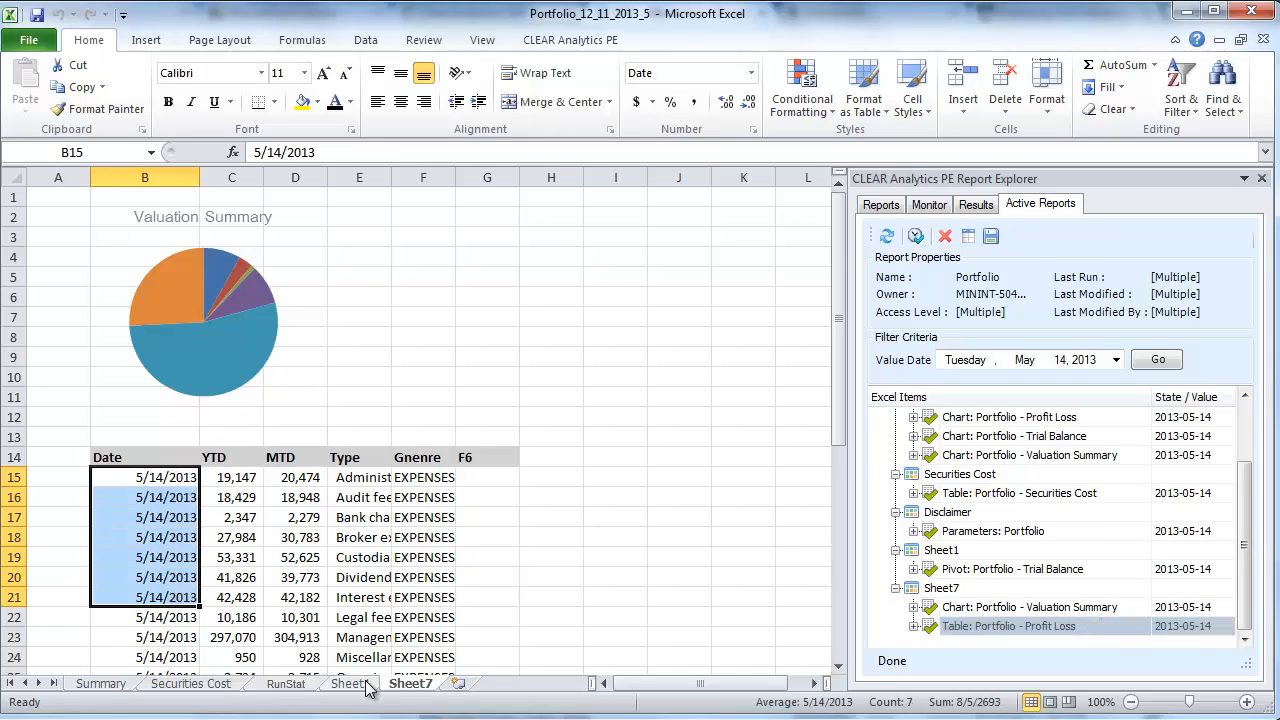
pyautogui.click(352, 684)
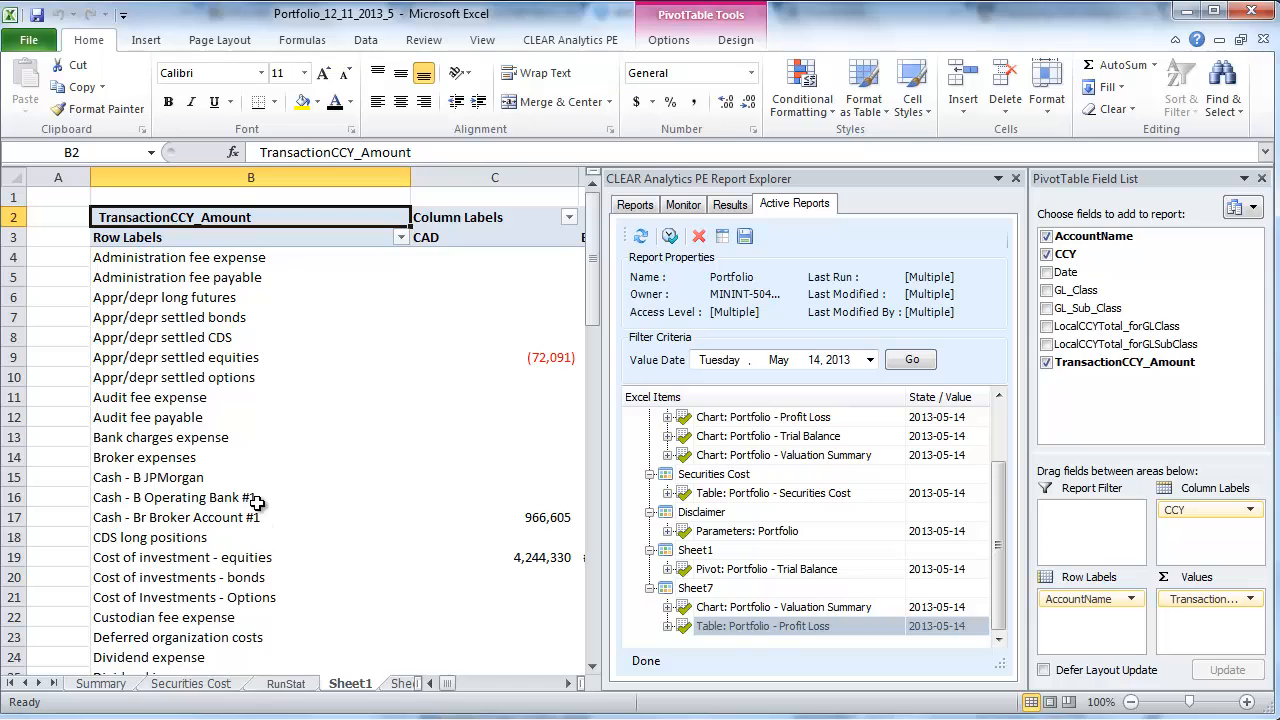
pyautogui.click(272, 690)
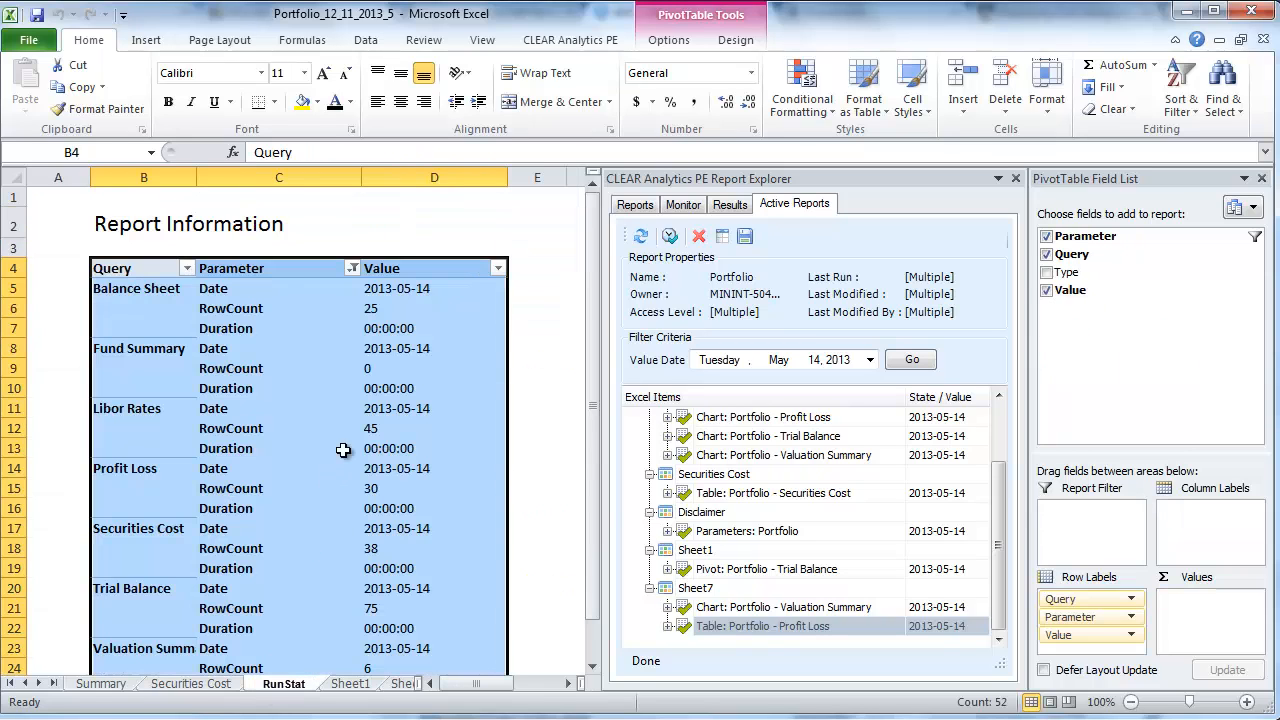
pyautogui.click(422, 289)
pyautogui.click(415, 346)
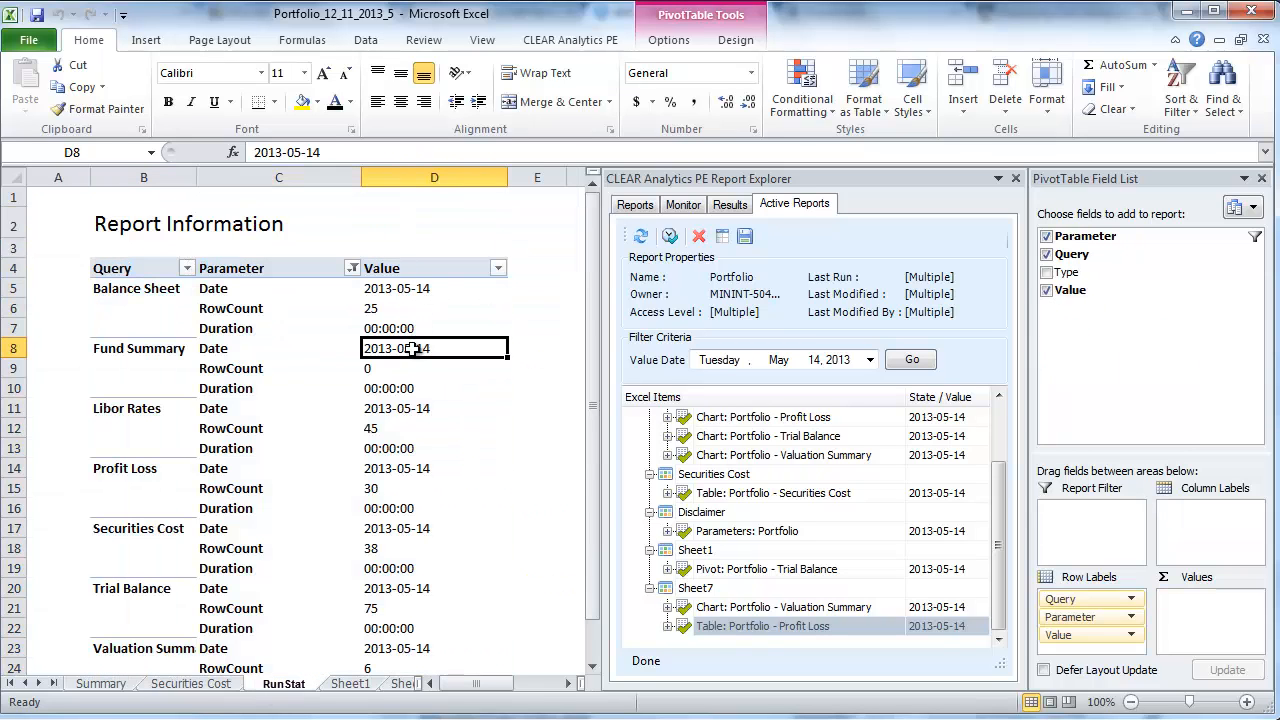
pyautogui.click(106, 684)
pyautogui.click(348, 220)
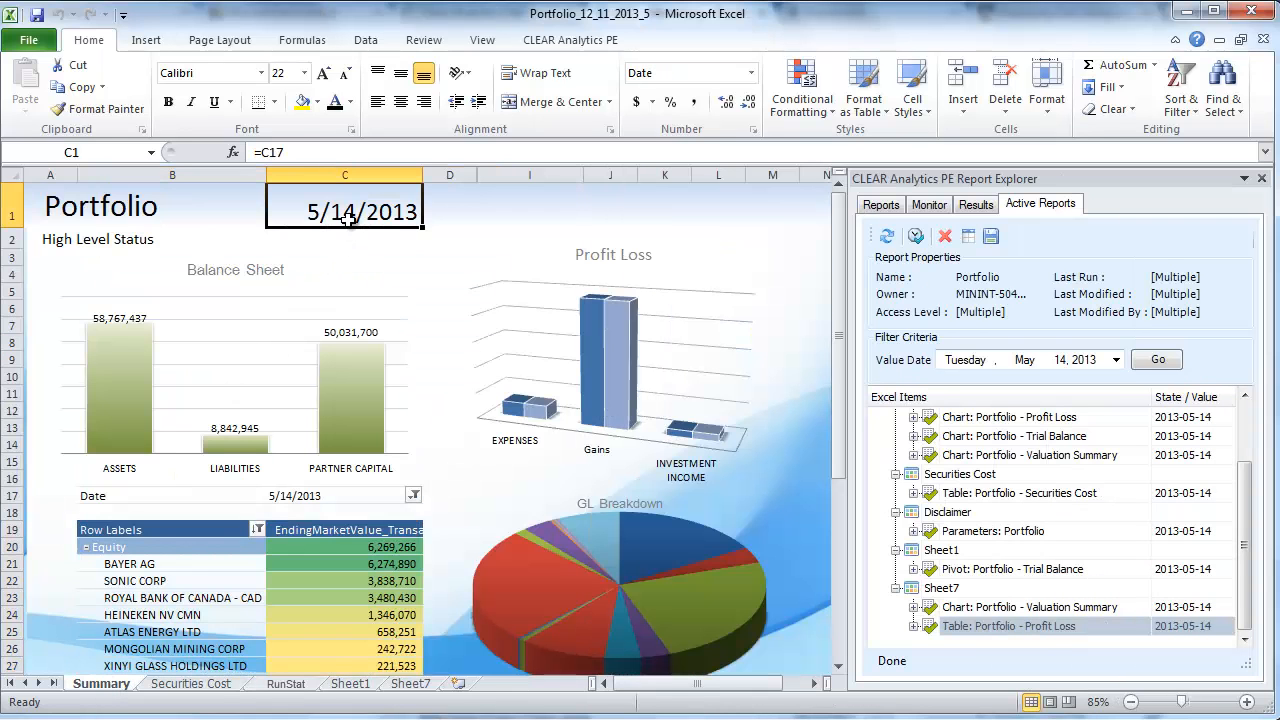